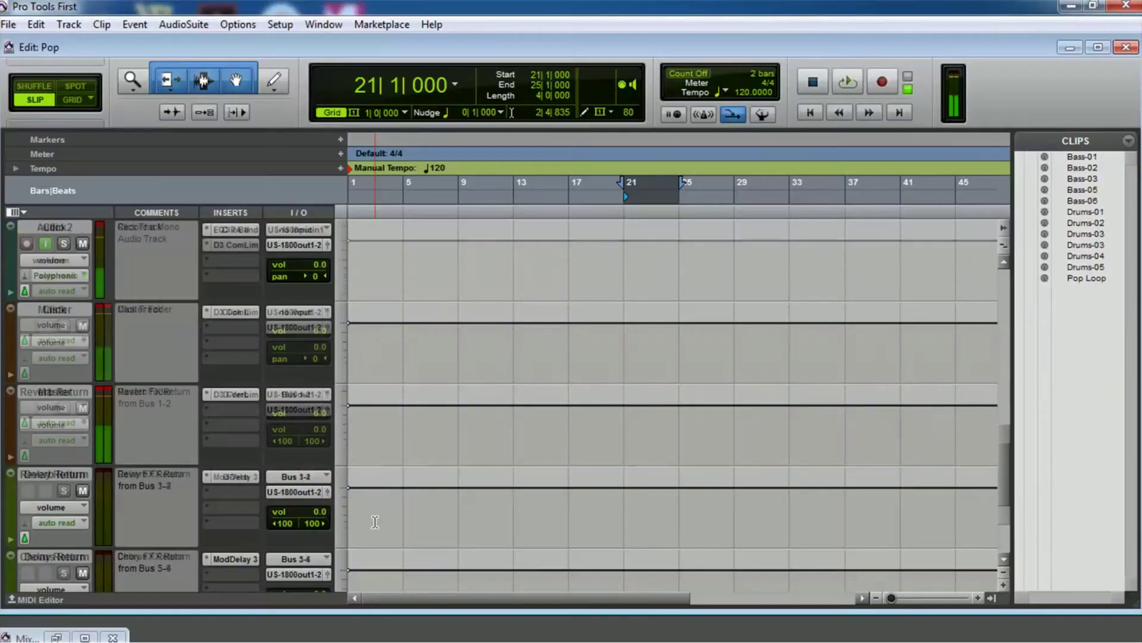
- Select the Audio 1 track in the Edit window's track list
{"action": "scroll", "coordinate": [375, 522], "scroll_direction": "up", "scroll_amount": 3}
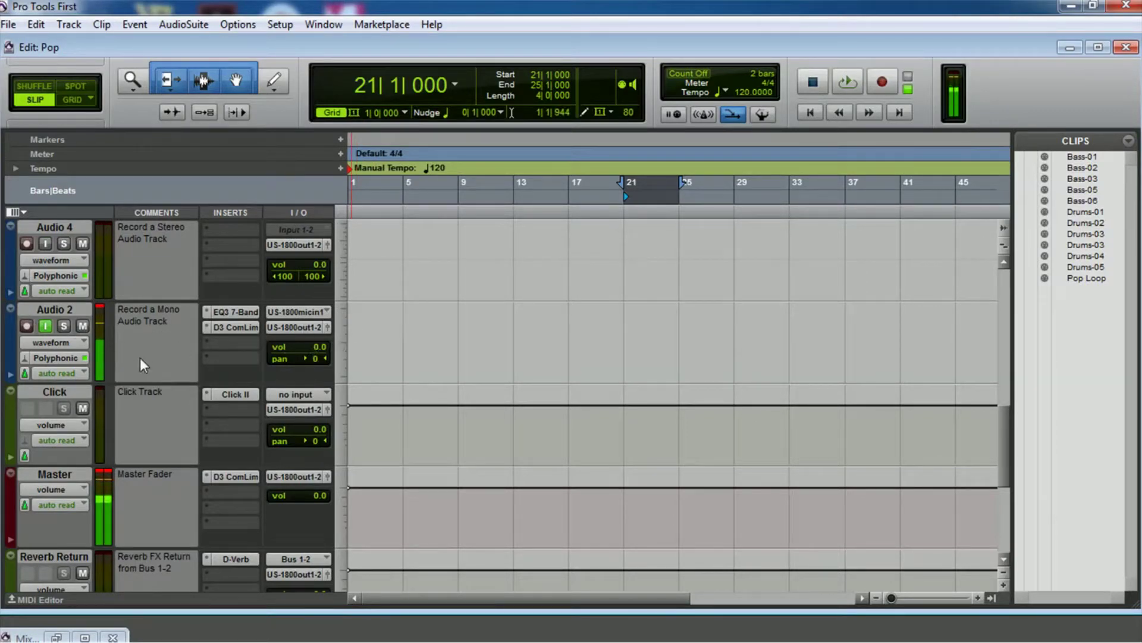
{"action": "scroll", "coordinate": [131, 362], "scroll_direction": "up", "scroll_amount": 5}
{"action": "scroll", "coordinate": [149, 364], "scroll_direction": "down", "scroll_amount": 1}
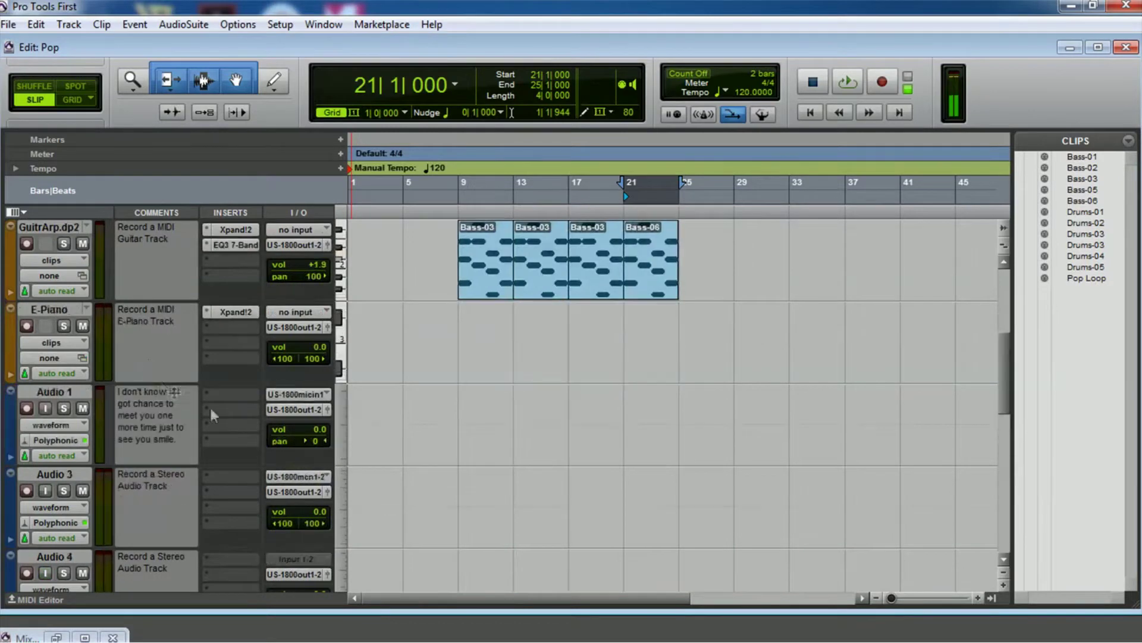
{"action": "left_click", "coordinate": [66, 394]}
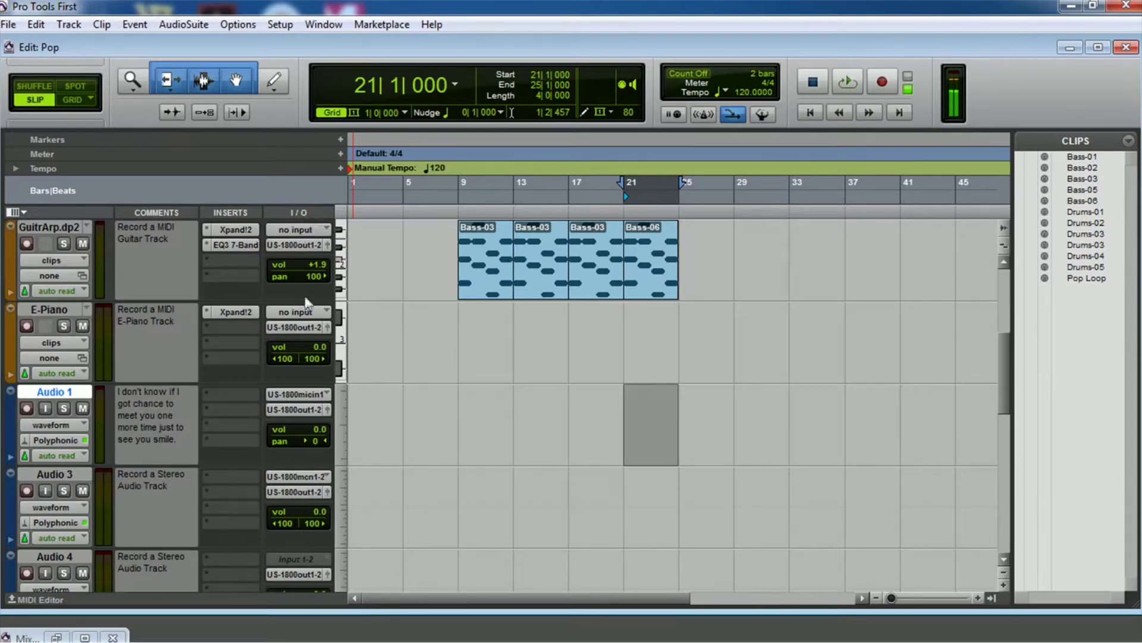
- Clear the Audio 1 track's input assignment and reassign it to US-1800 mic in 1 (Mono)
{"action": "left_click", "coordinate": [310, 403]}
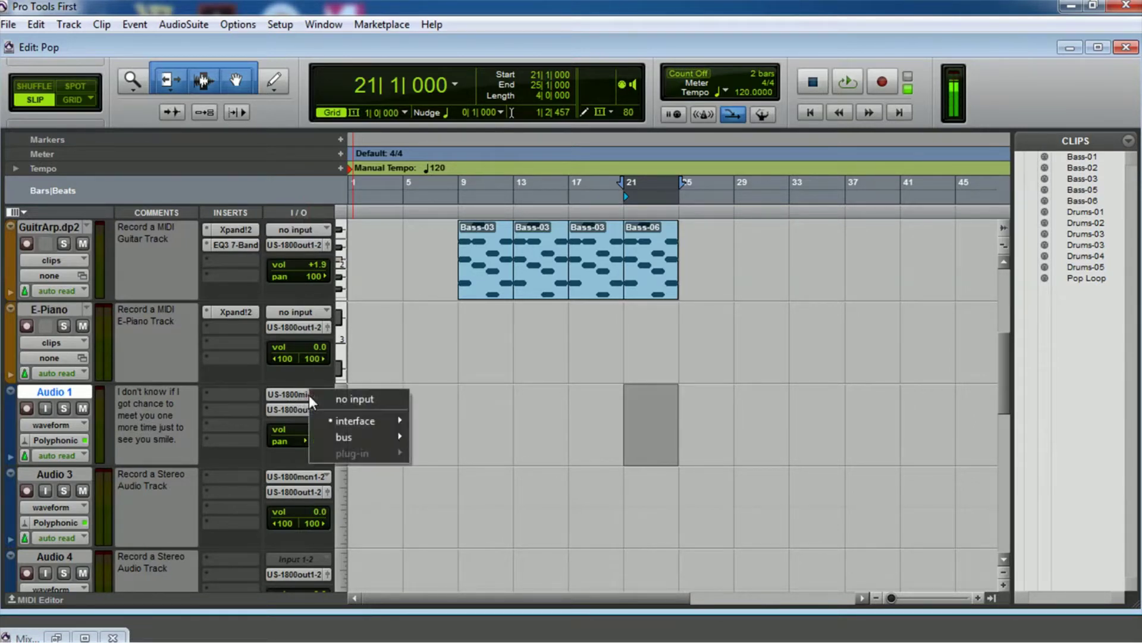
{"action": "left_click", "coordinate": [354, 397]}
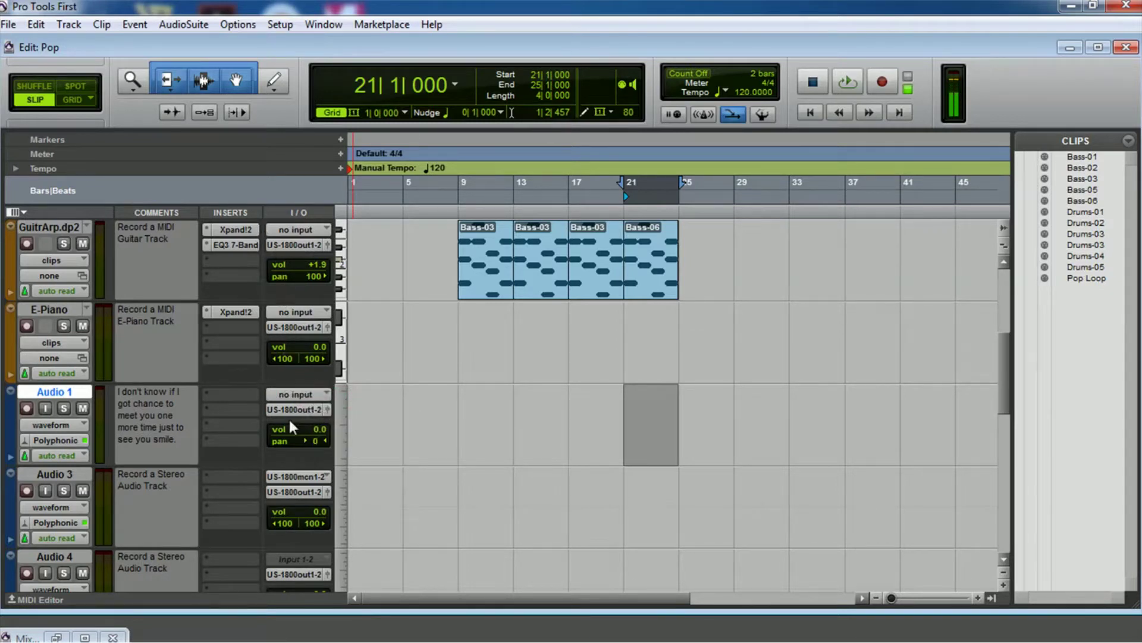
{"action": "left_click", "coordinate": [315, 396]}
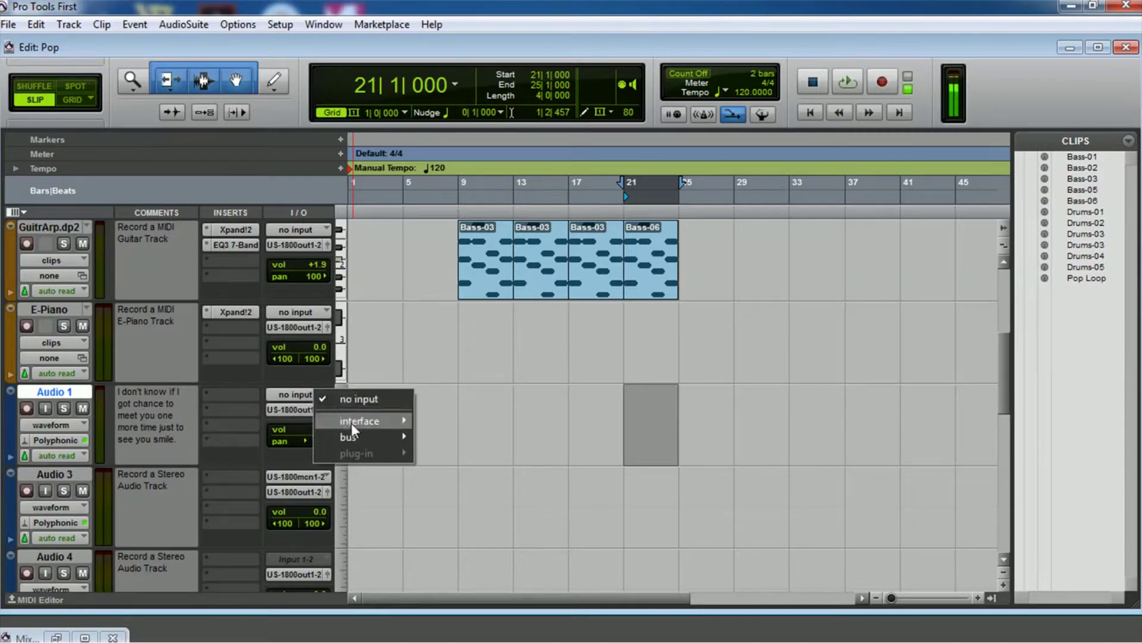
{"action": "mouse_move", "coordinate": [354, 428]}
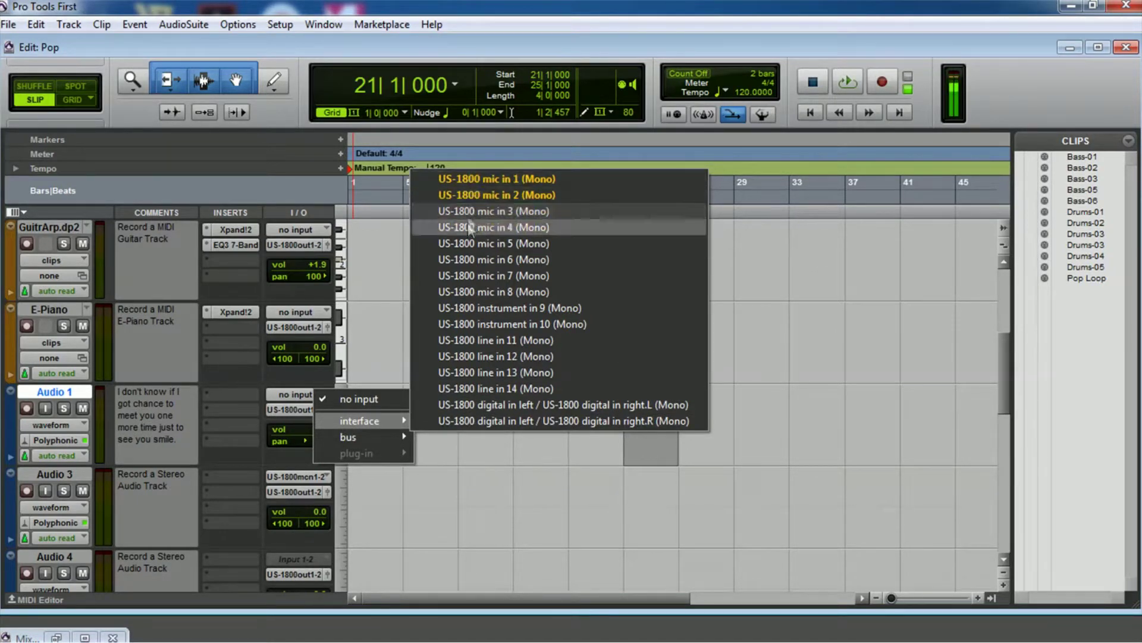
{"action": "left_click", "coordinate": [537, 180]}
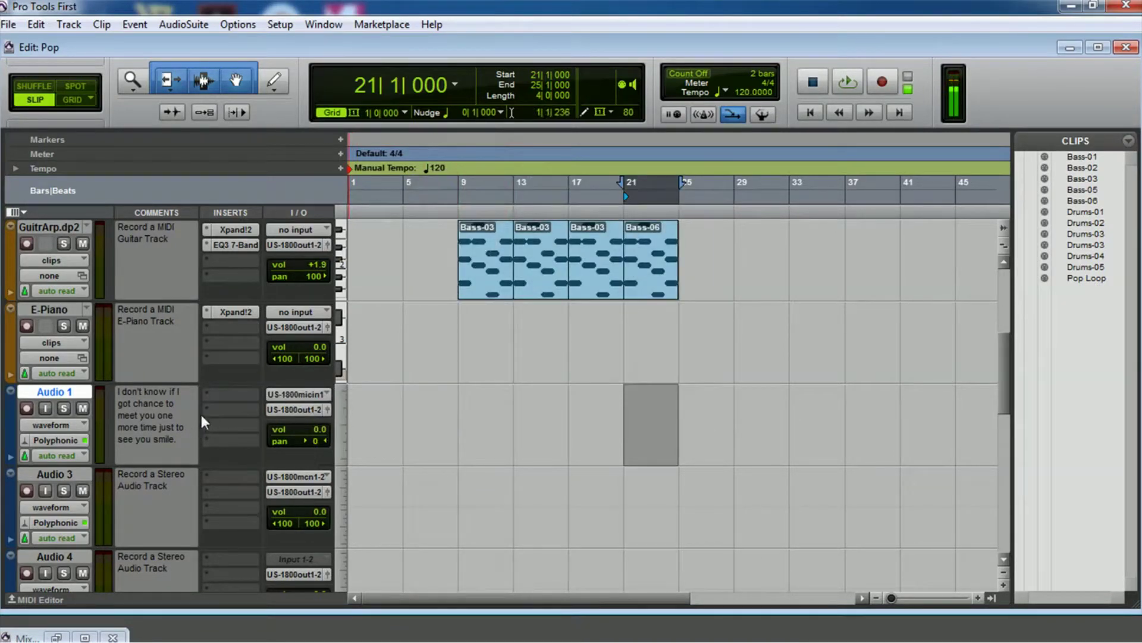
- Switch input monitoring on the Audio 1 track on and back off
{"action": "left_click", "coordinate": [45, 411]}
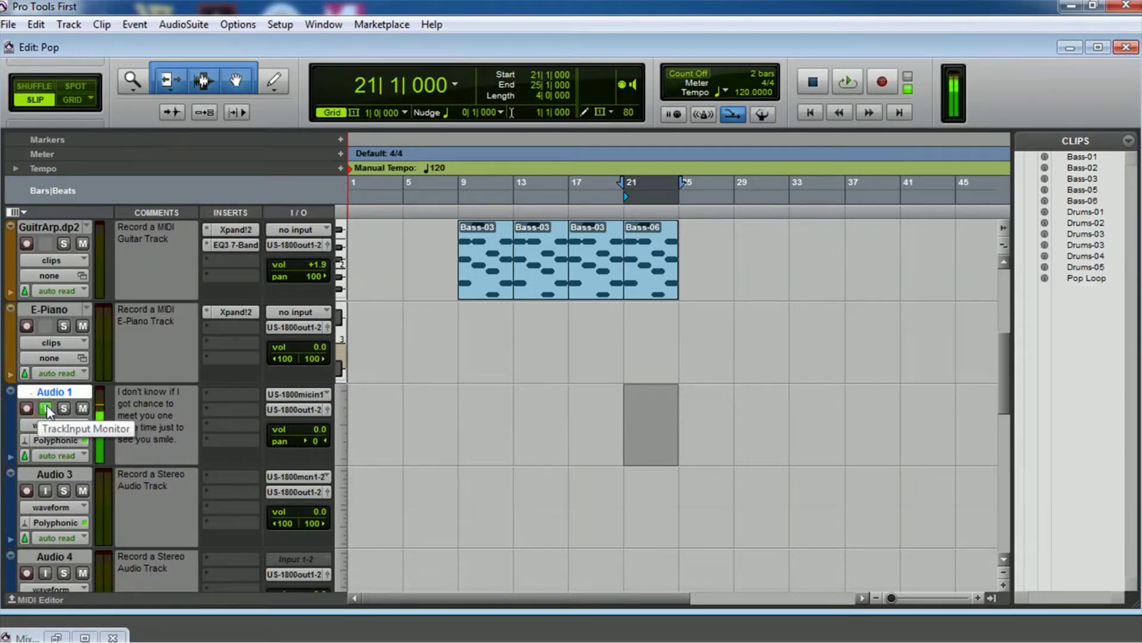
{"action": "left_click", "coordinate": [46, 408]}
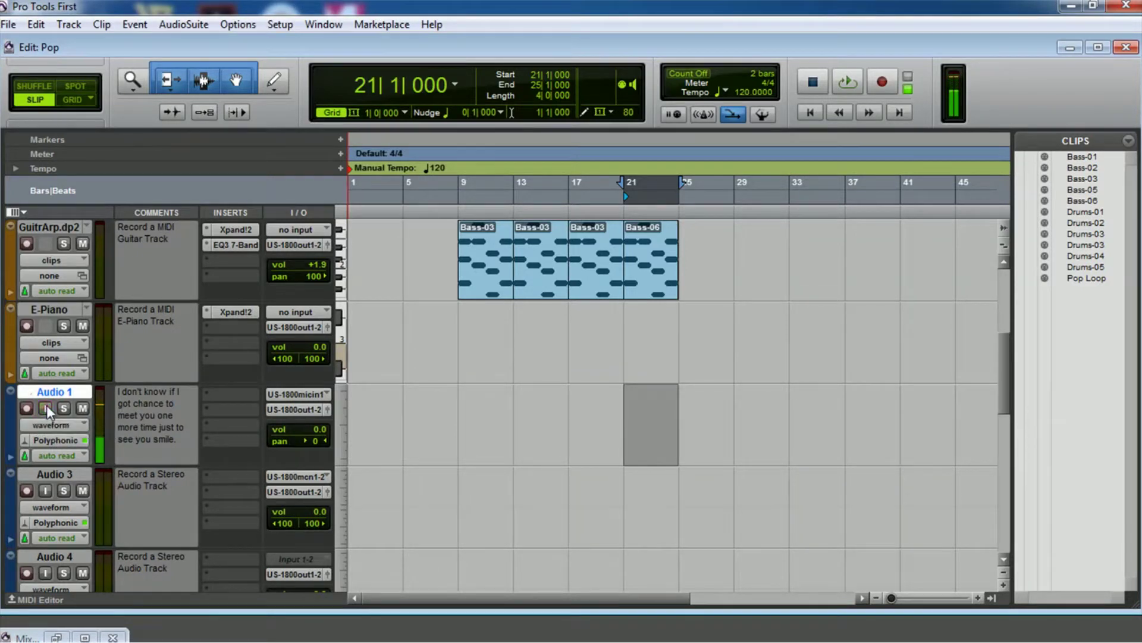
{"action": "left_click", "coordinate": [224, 404]}
{"action": "mouse_move", "coordinate": [262, 422]}
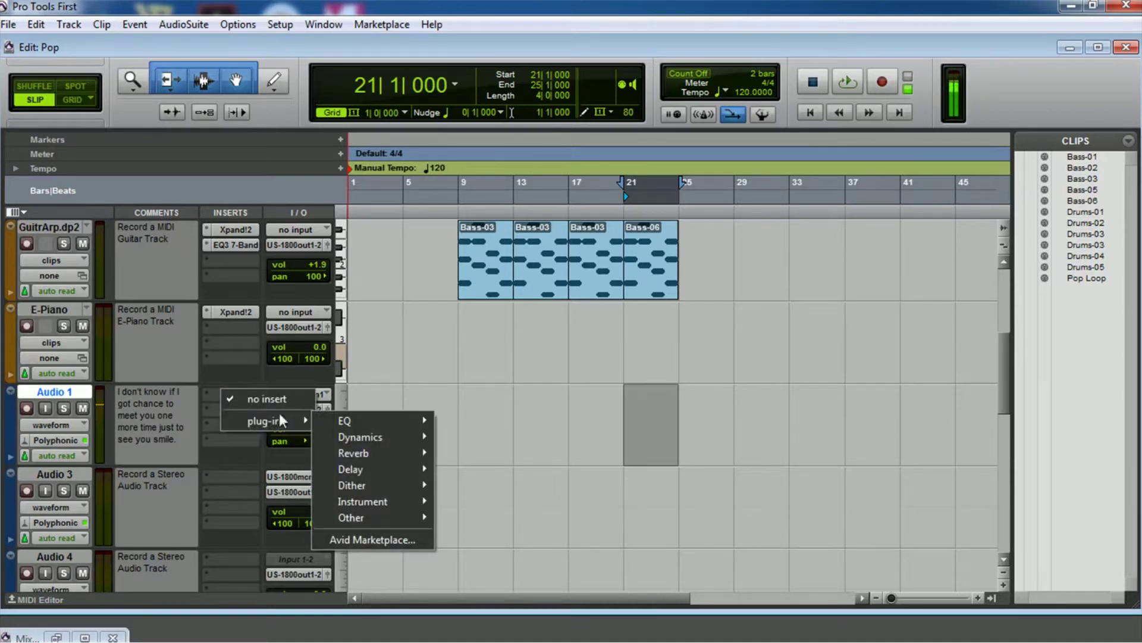
{"action": "left_click", "coordinate": [442, 393]}
{"action": "left_click", "coordinate": [228, 394]}
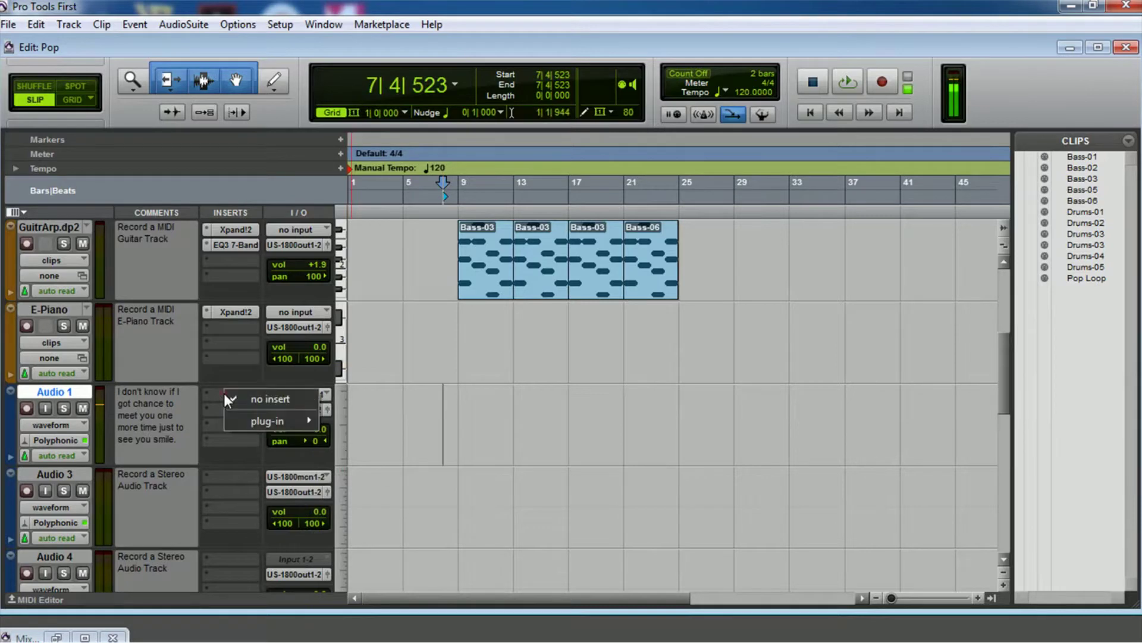
{"action": "left_click", "coordinate": [477, 408]}
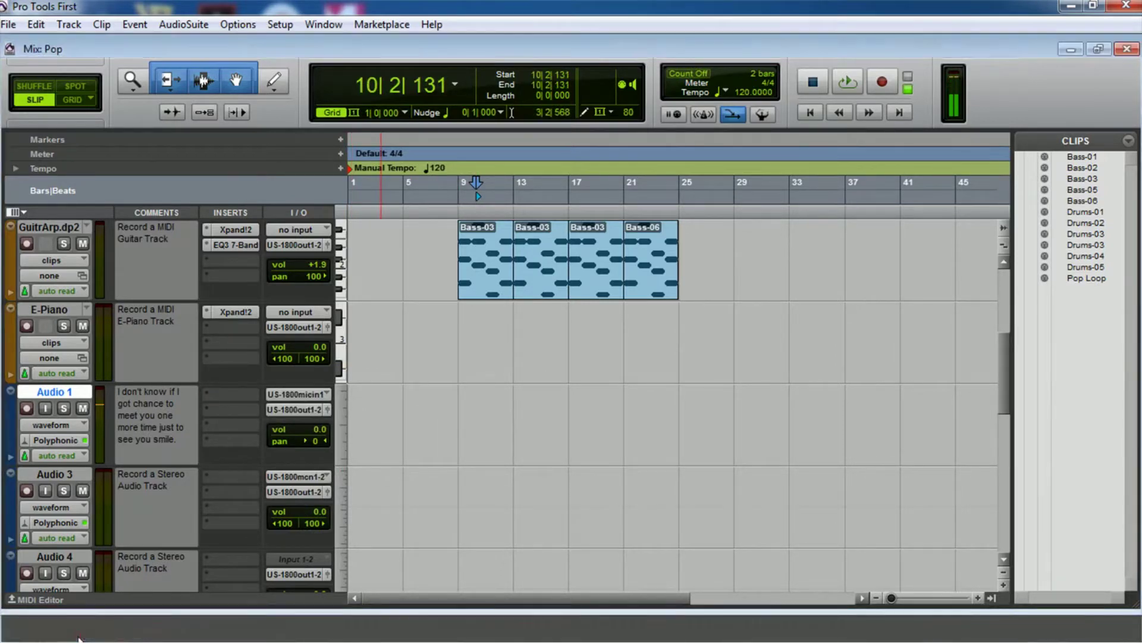
- Switch to the Mix window, enable input monitoring on Audio 1 and add EQ3 7-Band (mono) in its first insert slot
{"action": "key", "text": "ctrl+equal"}
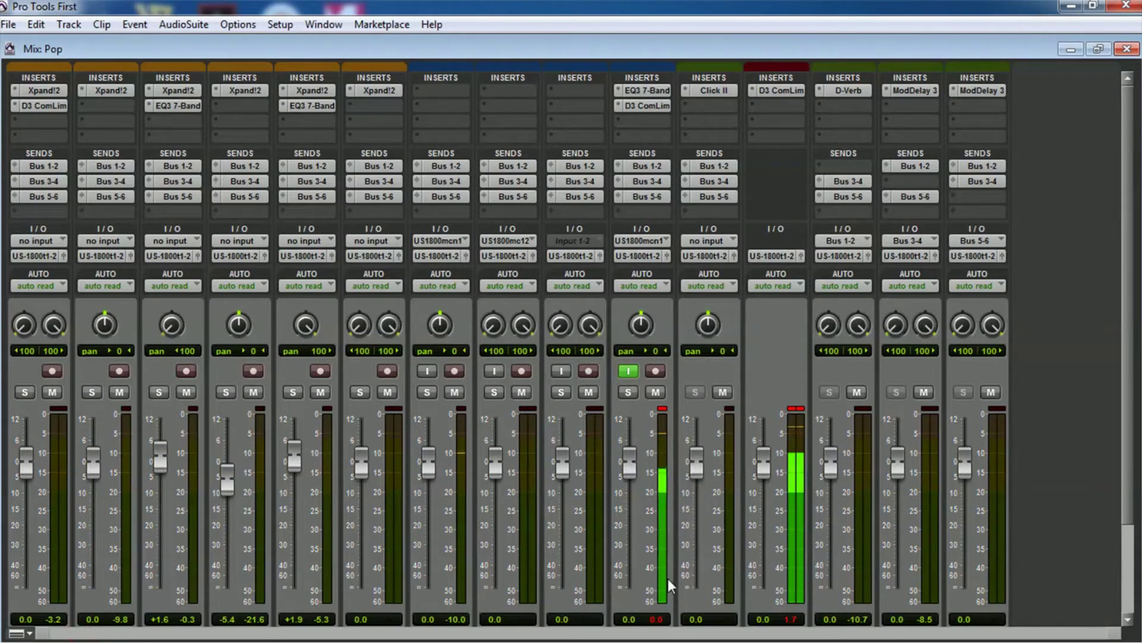
{"action": "left_click", "coordinate": [441, 90]}
{"action": "left_click", "coordinate": [440, 91]}
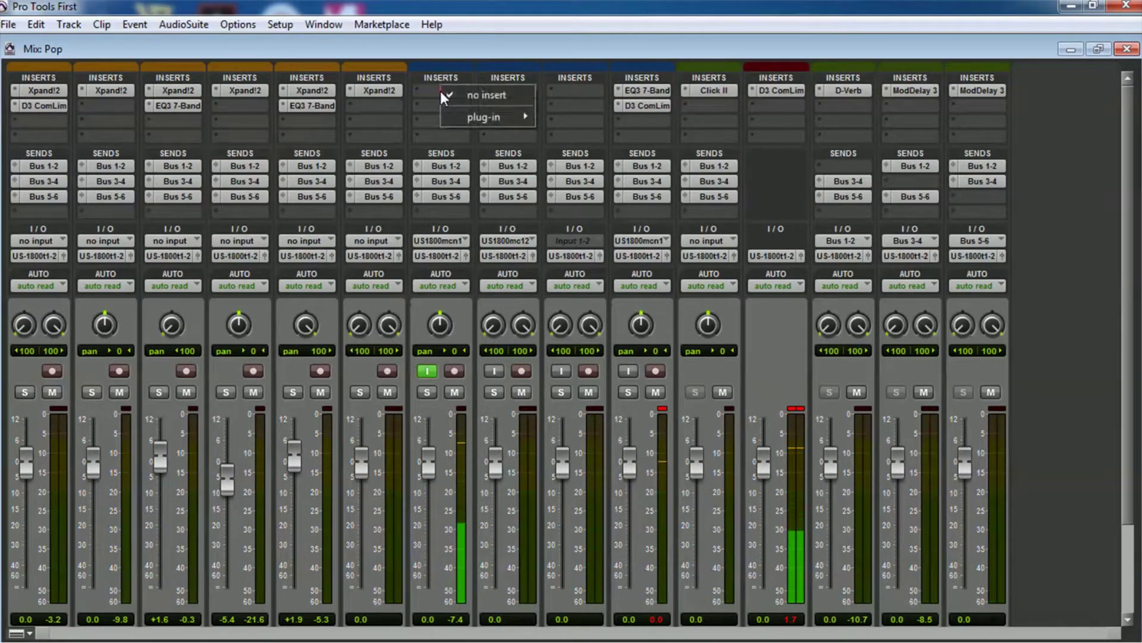
{"action": "mouse_move", "coordinate": [465, 117]}
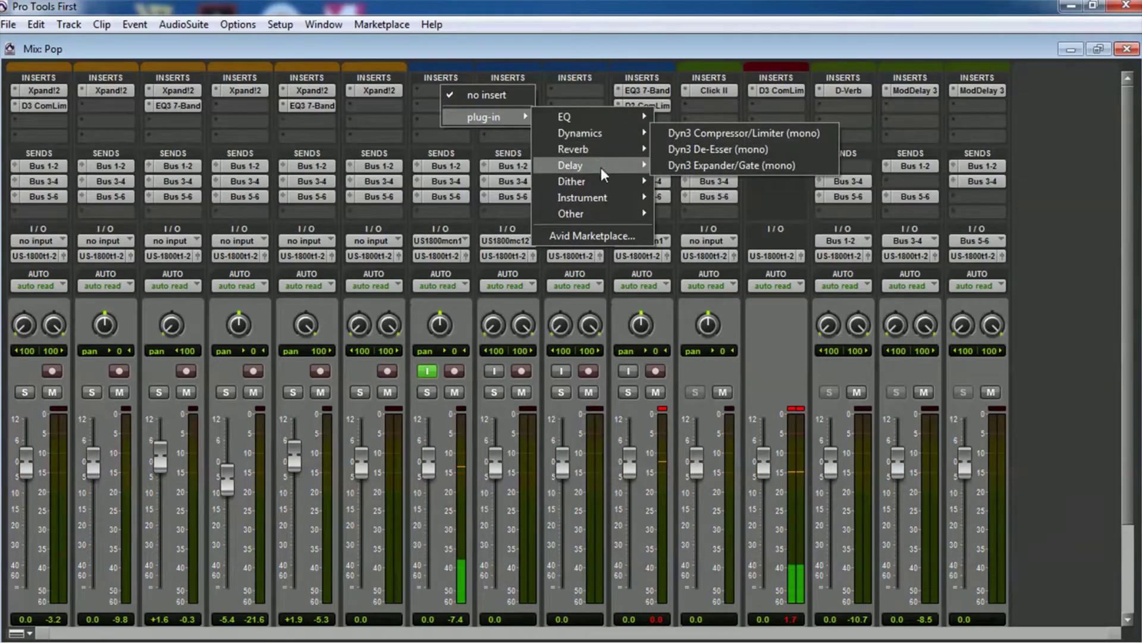
{"action": "mouse_move", "coordinate": [602, 117]}
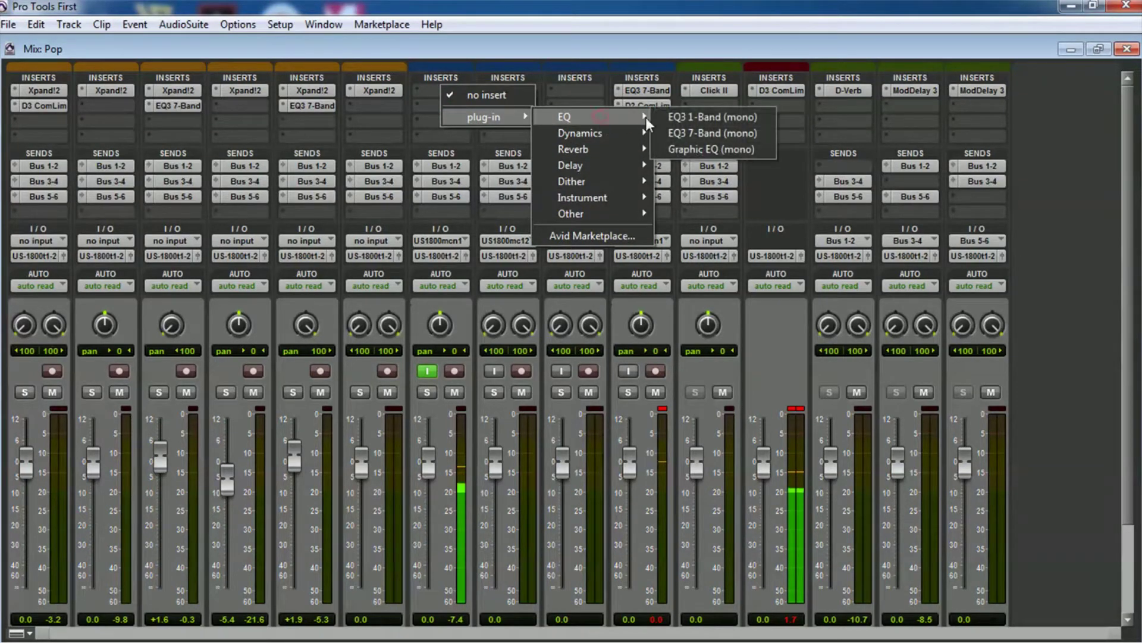
{"action": "left_click", "coordinate": [708, 134]}
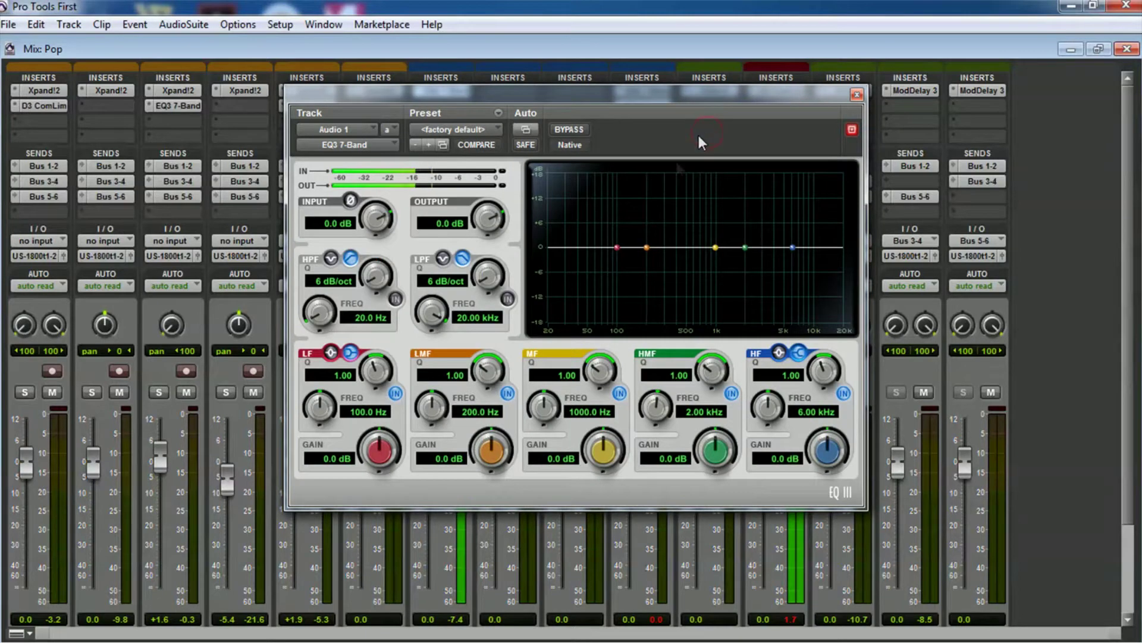
- Load the Vocals preset "Male Vox - 7 Band" in the Audio 1 track's EQ3 7-Band plug-in
{"action": "left_click", "coordinate": [479, 131]}
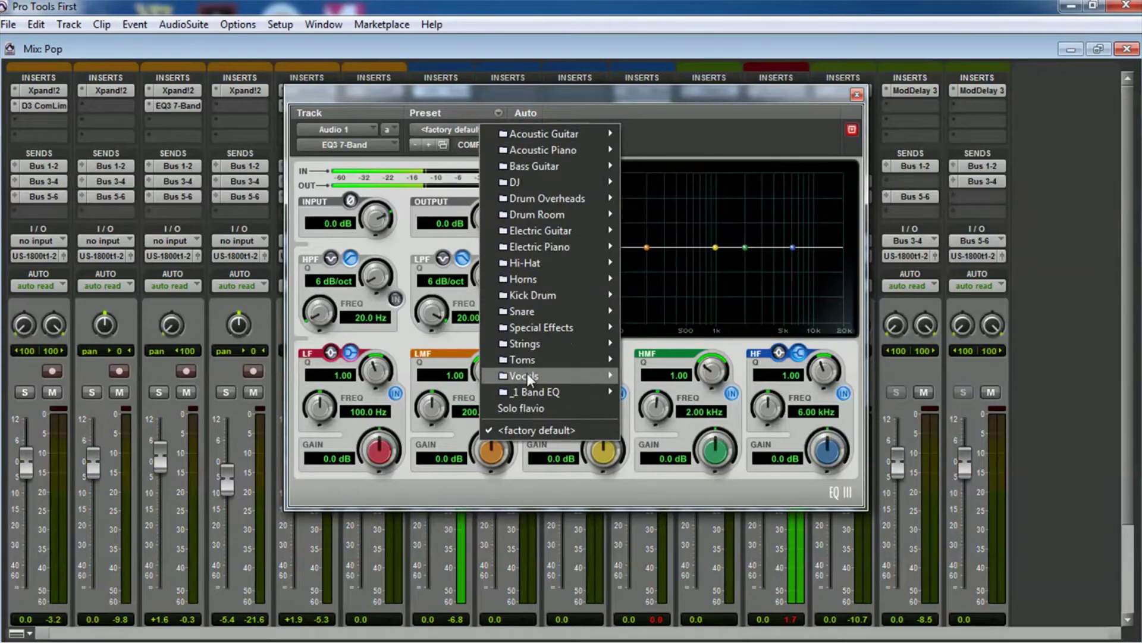
{"action": "mouse_move", "coordinate": [528, 377]}
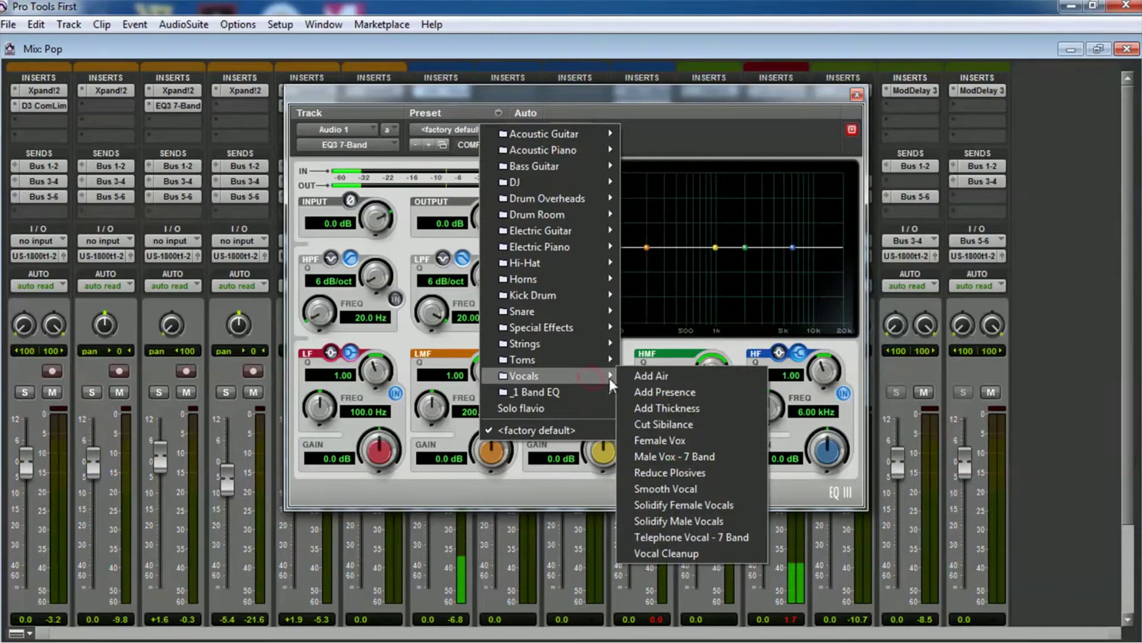
{"action": "left_click", "coordinate": [693, 456]}
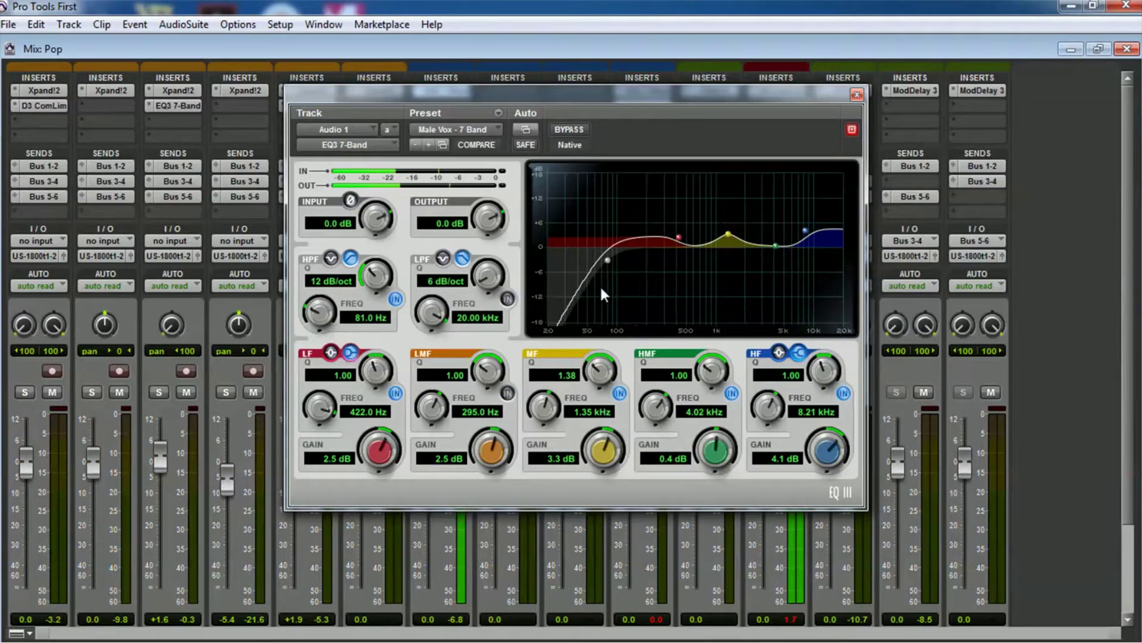
- Compare the vocal EQ with bypass switched on and off, and close the EQ3 7-Band window
{"action": "left_click", "coordinate": [567, 131]}
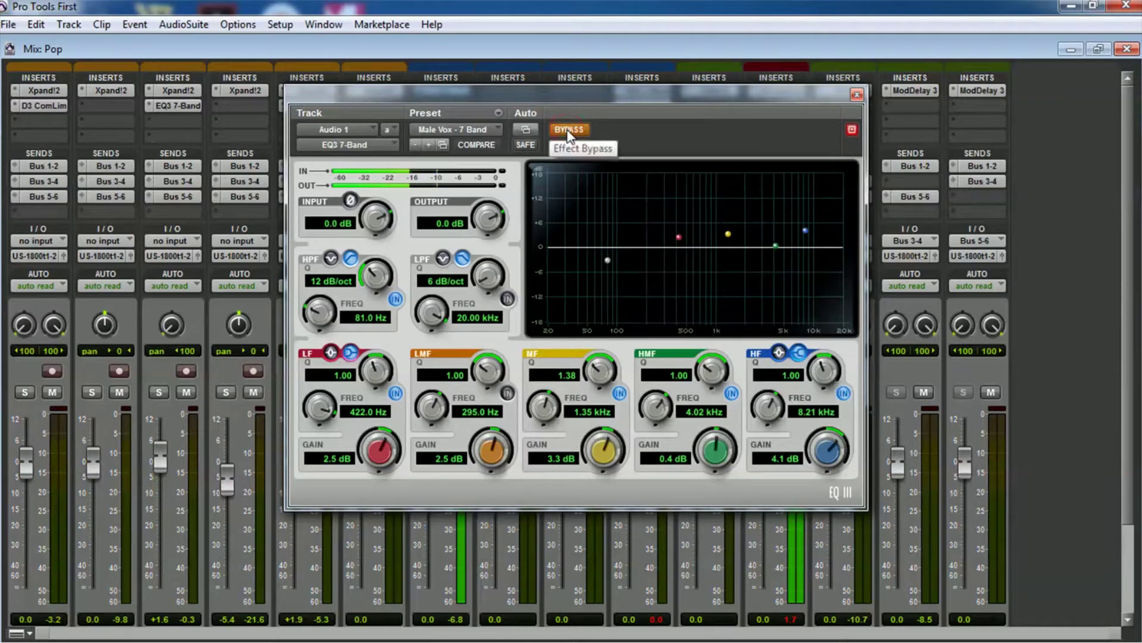
{"action": "left_click", "coordinate": [567, 129]}
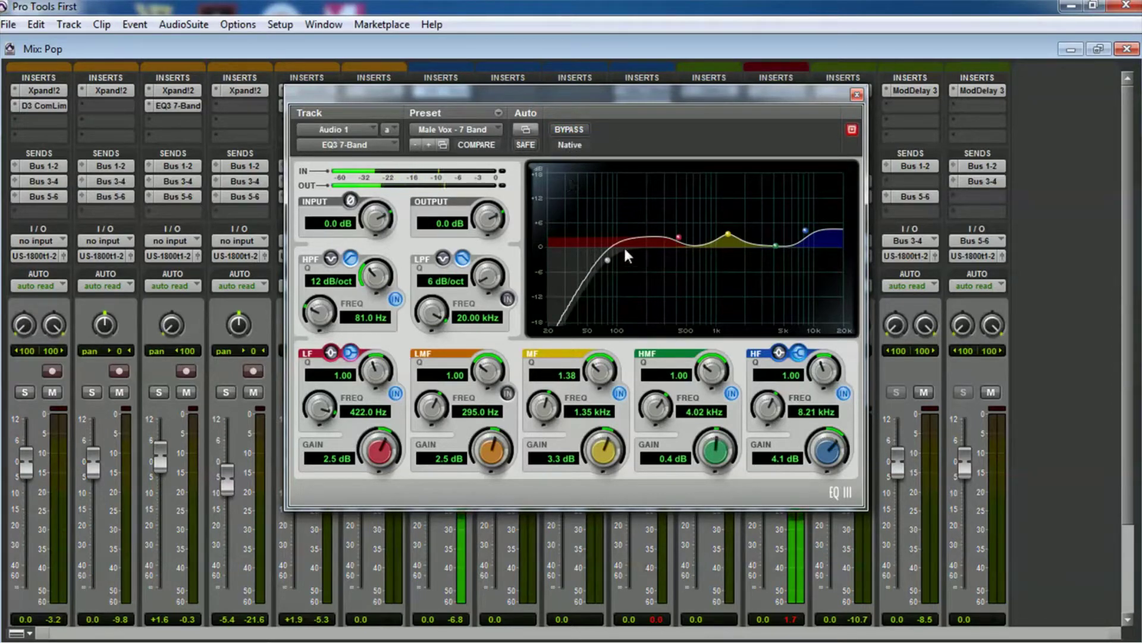
{"action": "left_click", "coordinate": [854, 95]}
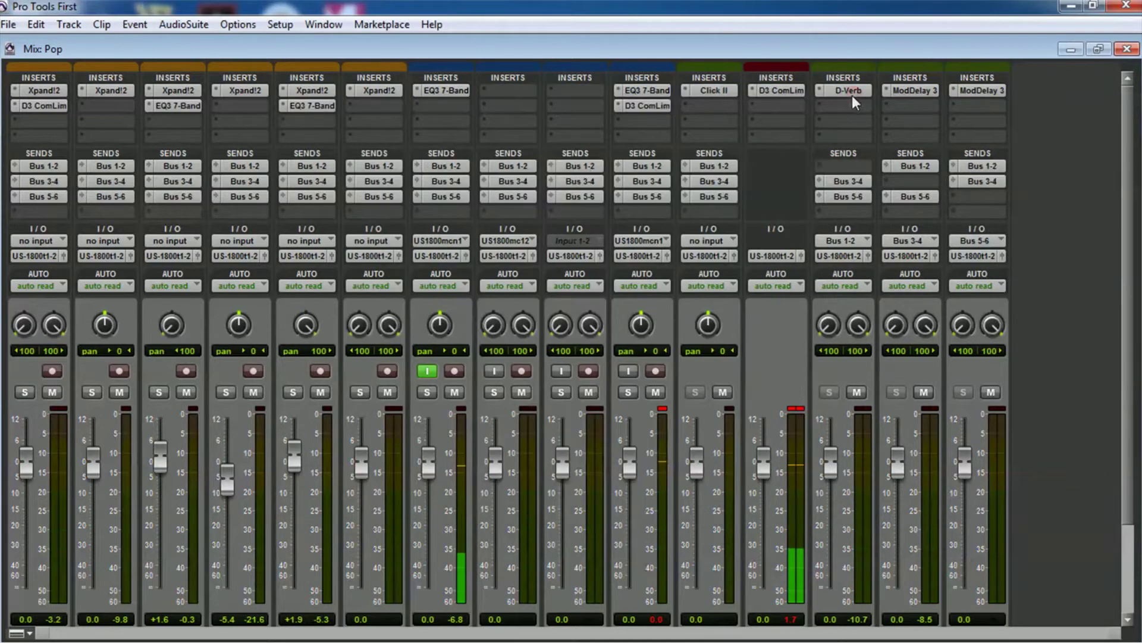
- Open the Audio 1 track's Bus 1-2 send and set its level to about -3.6 dB
{"action": "left_click", "coordinate": [317, 166]}
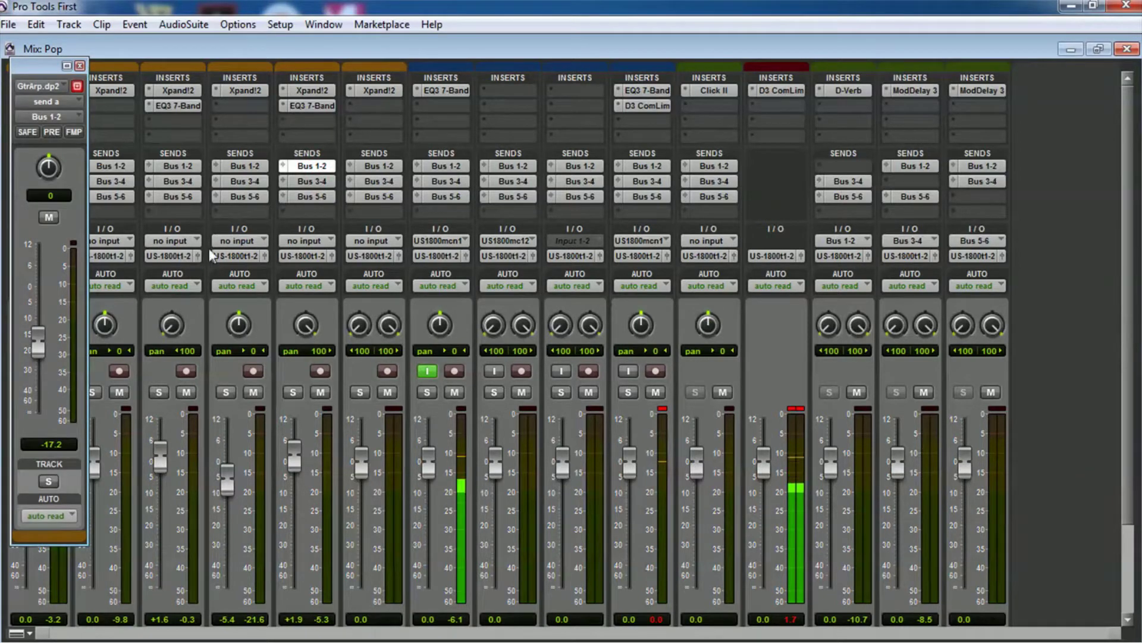
{"action": "left_click", "coordinate": [313, 165]}
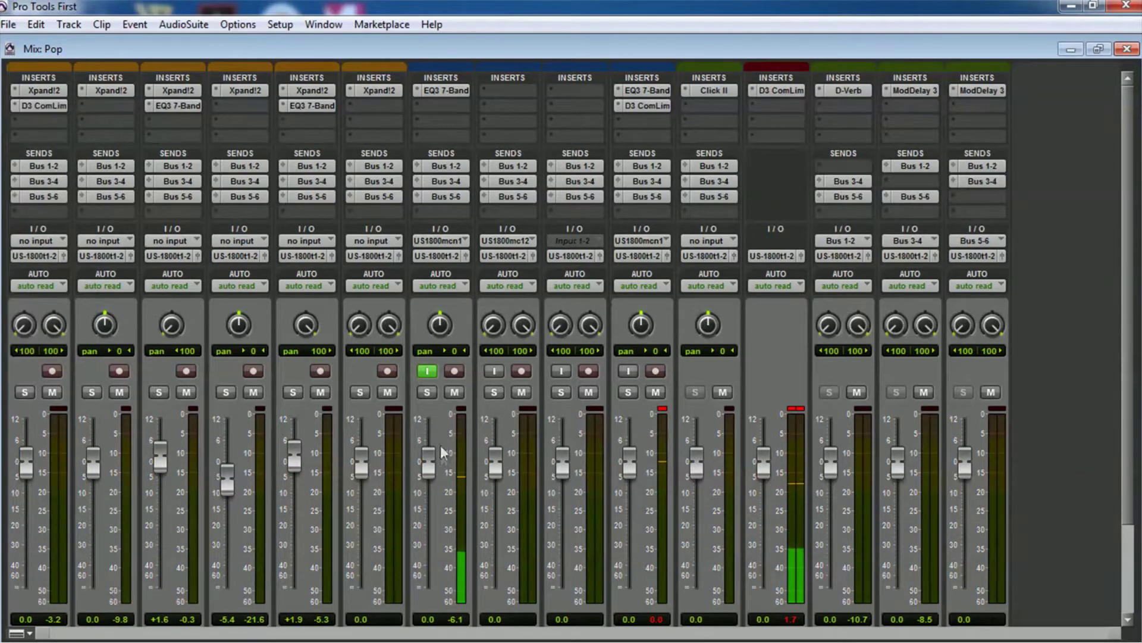
{"action": "left_click", "coordinate": [437, 166]}
{"action": "left_click_drag", "start_coordinate": [34, 418], "coordinate": [47, 281]}
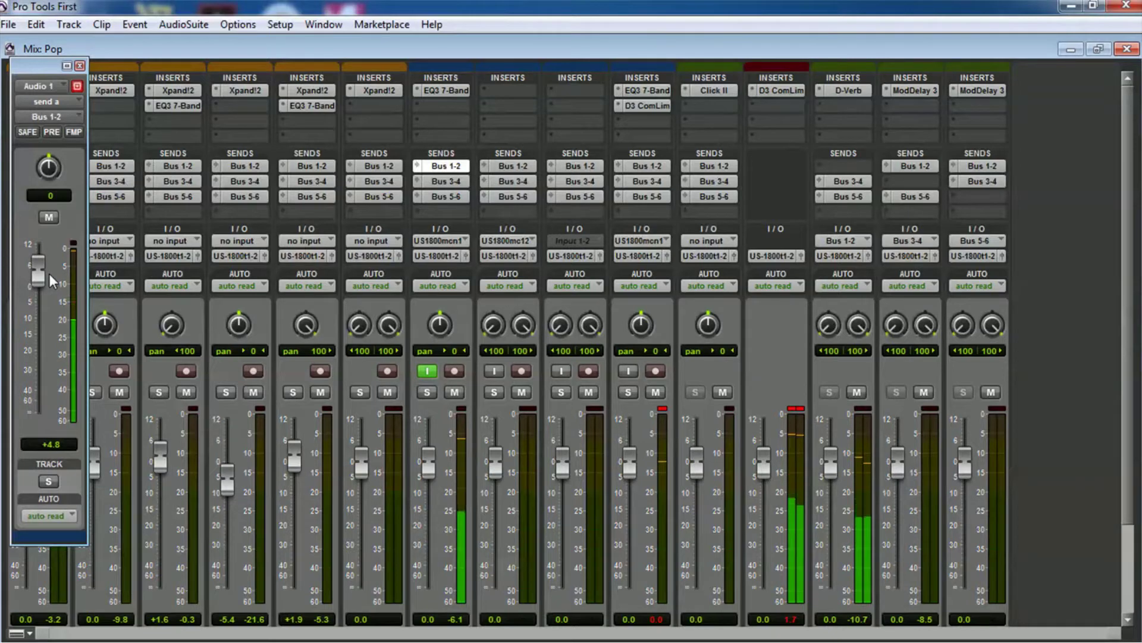
{"action": "left_click_drag", "start_coordinate": [52, 321], "coordinate": [51, 315]}
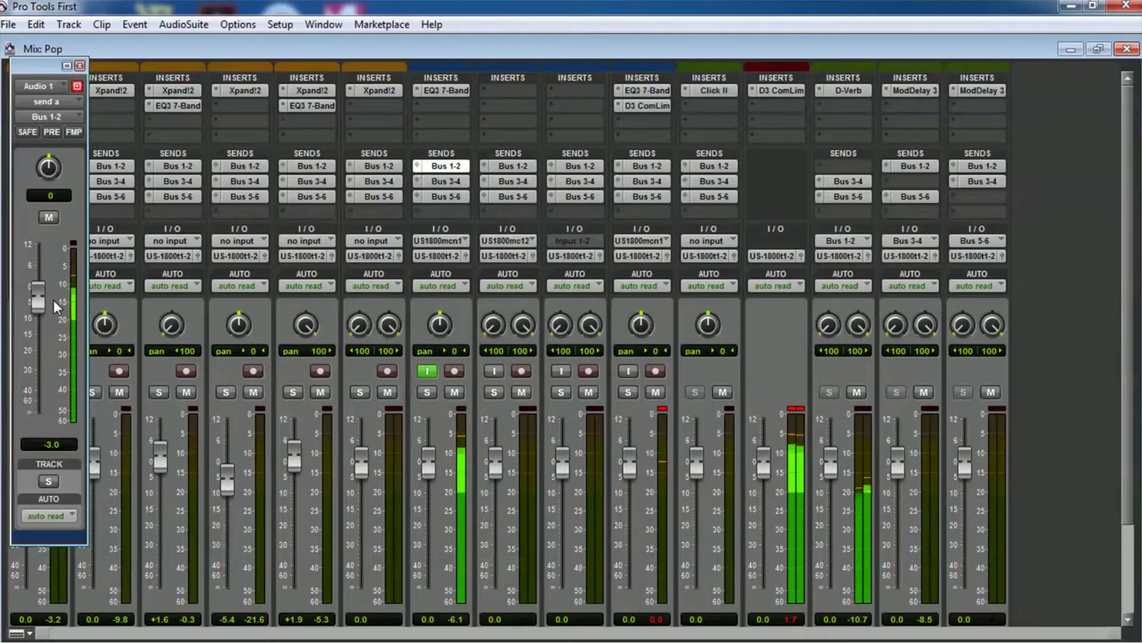
{"action": "left_click_drag", "start_coordinate": [53, 299], "coordinate": [50, 301]}
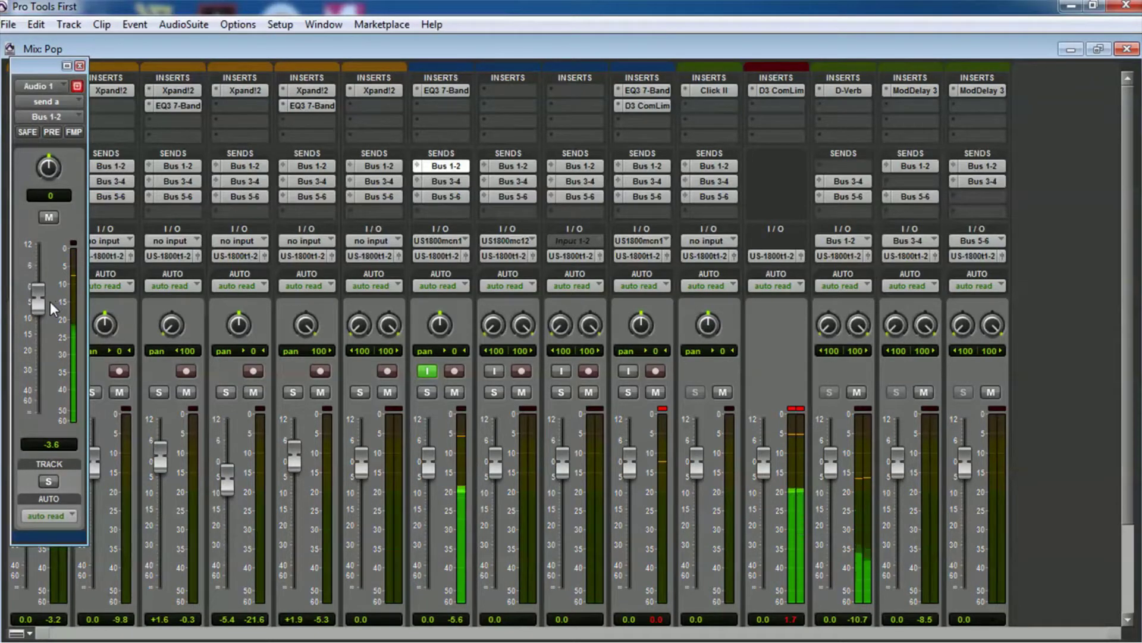
- Audition Audio 1's Bus 3-4 send at about -0.1 dB, return it to minus infinity and close the send window
{"action": "left_click", "coordinate": [449, 182]}
{"action": "left_click", "coordinate": [449, 185]}
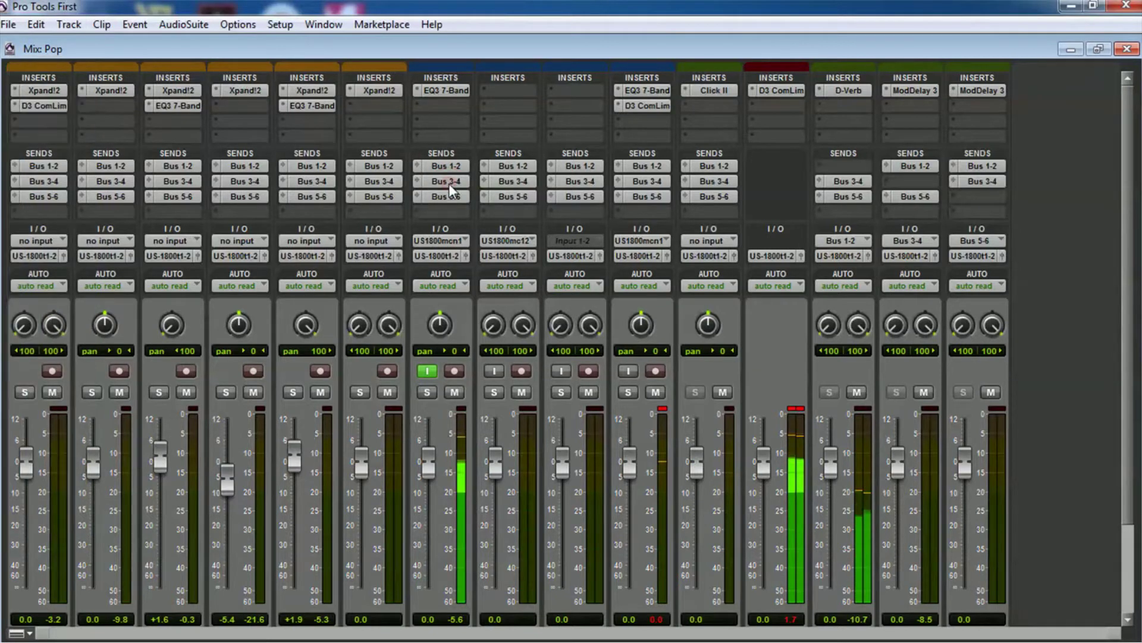
{"action": "left_click", "coordinate": [448, 183]}
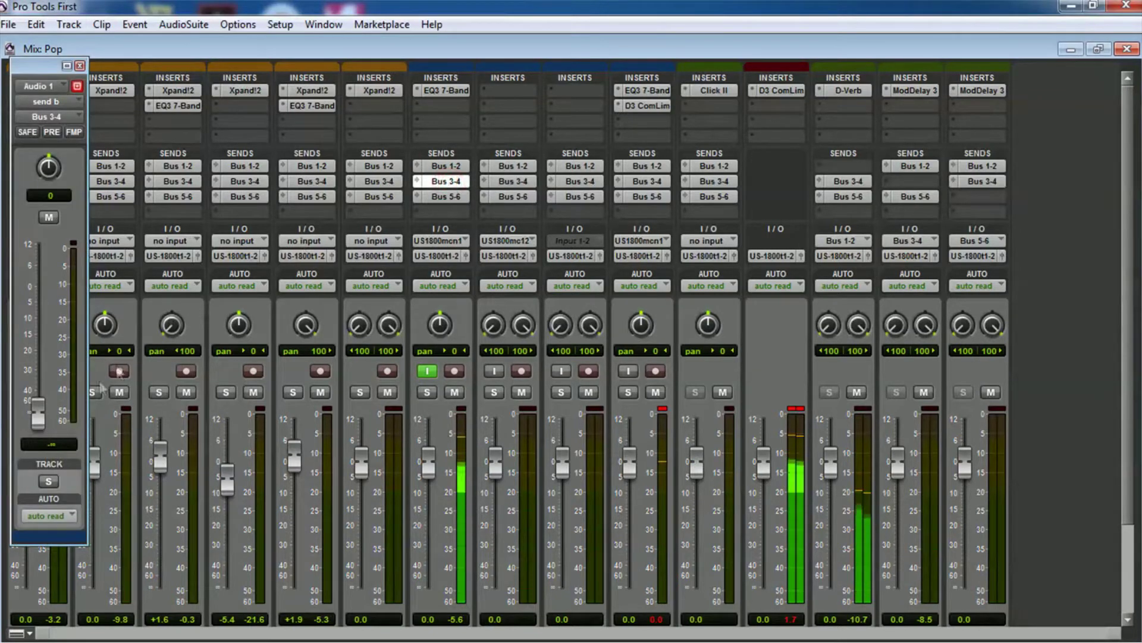
{"action": "left_click_drag", "start_coordinate": [35, 409], "coordinate": [47, 286]}
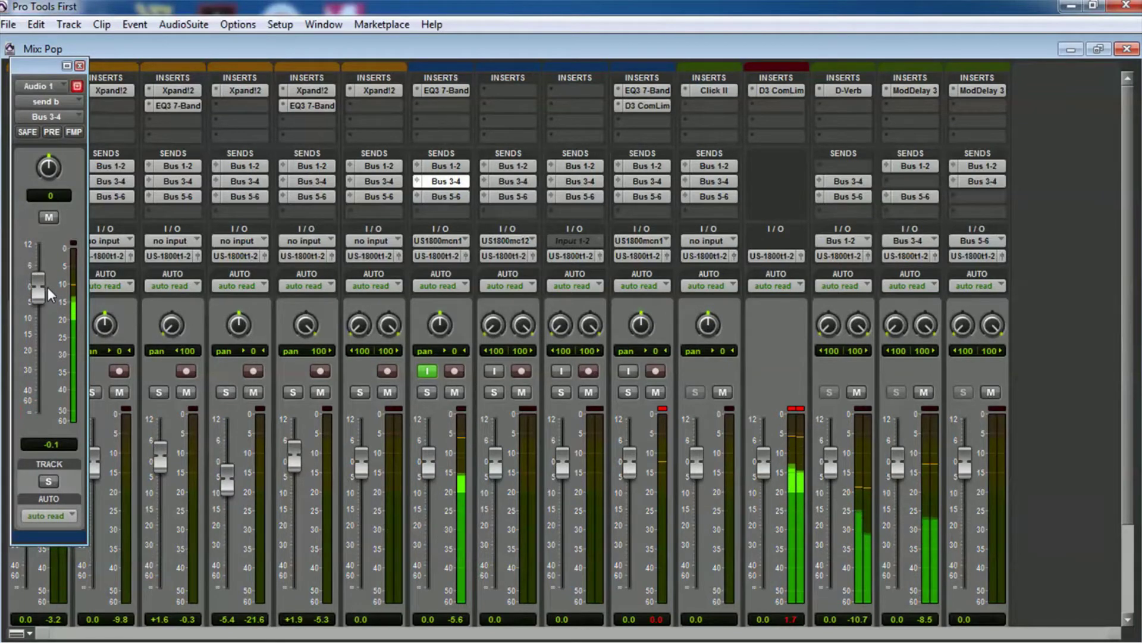
{"action": "left_click_drag", "start_coordinate": [47, 287], "coordinate": [41, 450]}
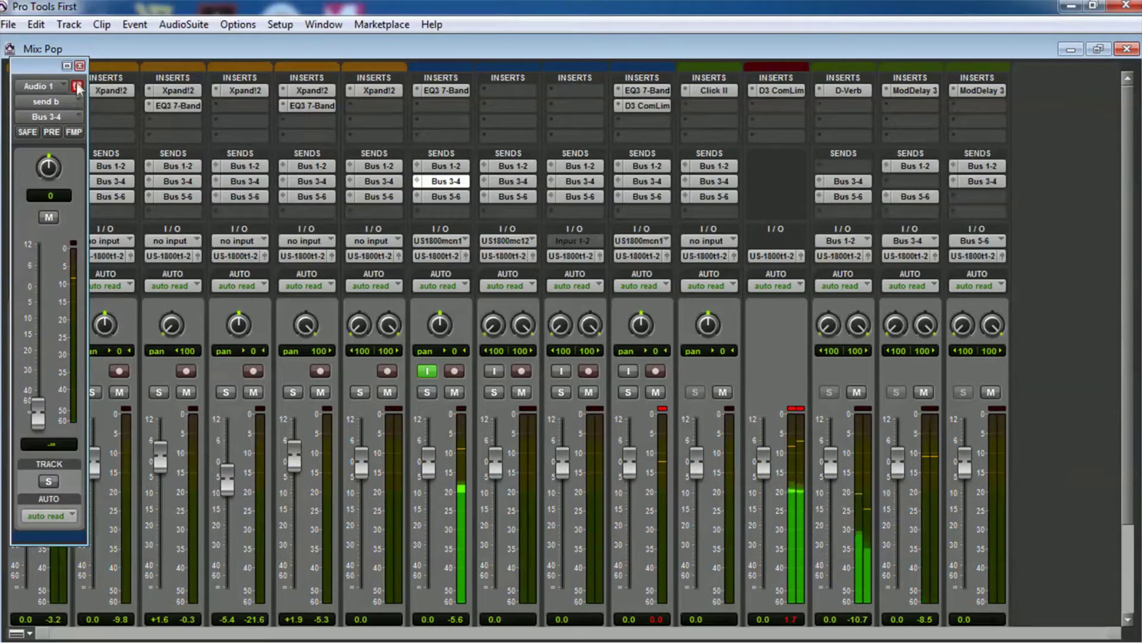
{"action": "left_click", "coordinate": [80, 64]}
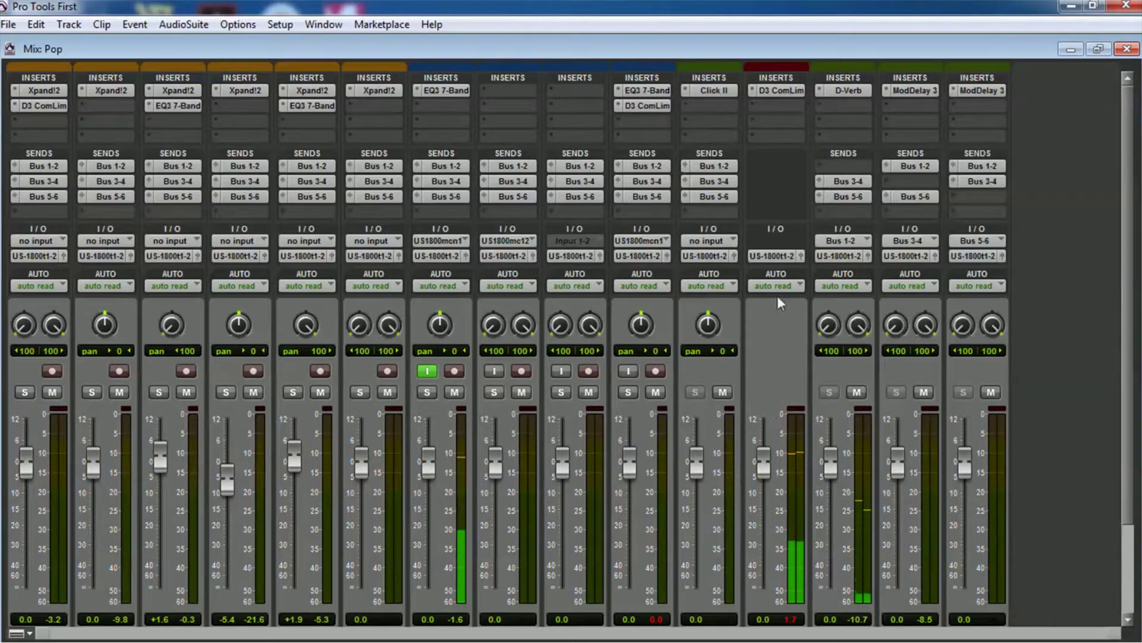
- Minimize the Mix window to return to the track arrangement in the Edit window
{"action": "left_click", "coordinate": [1097, 48]}
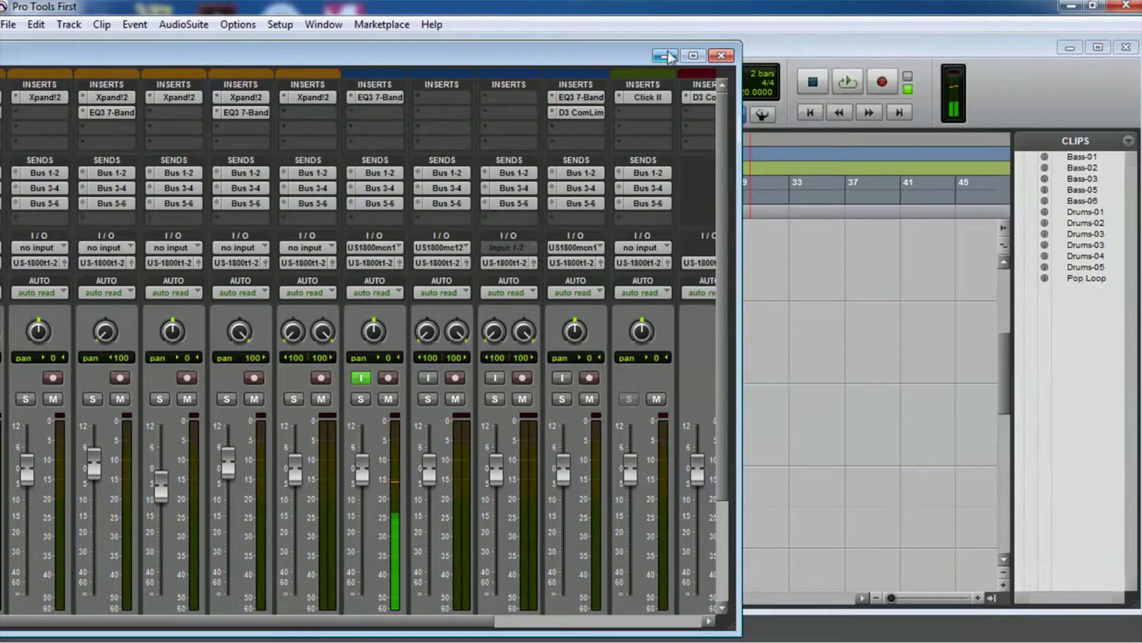
{"action": "left_click", "coordinate": [664, 56]}
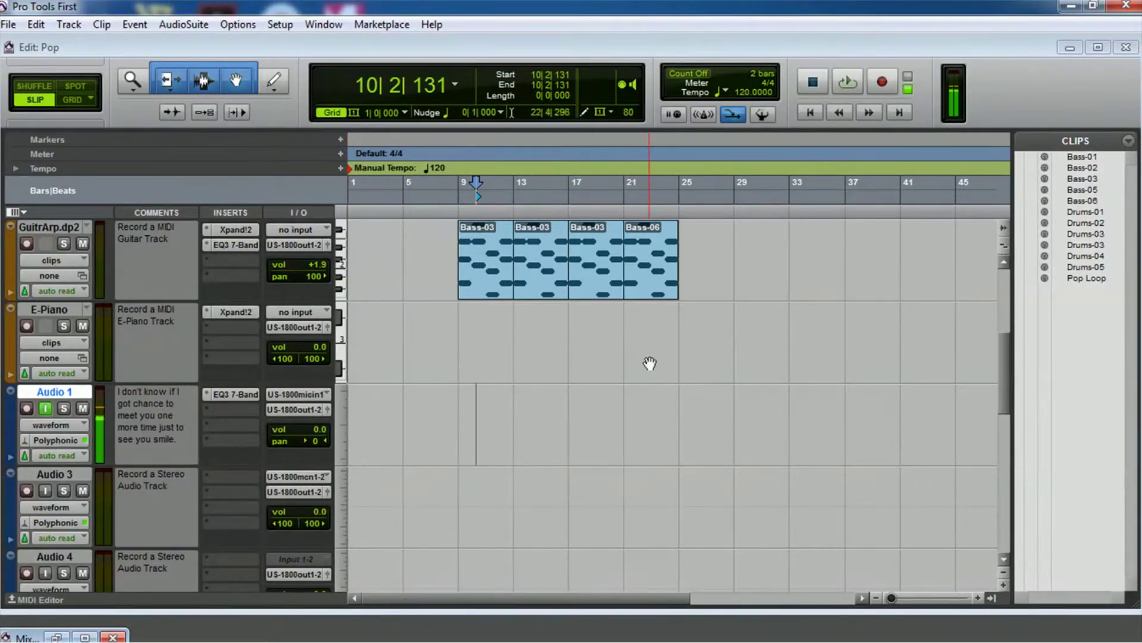
{"action": "scroll", "coordinate": [645, 366], "scroll_direction": "up", "scroll_amount": 3}
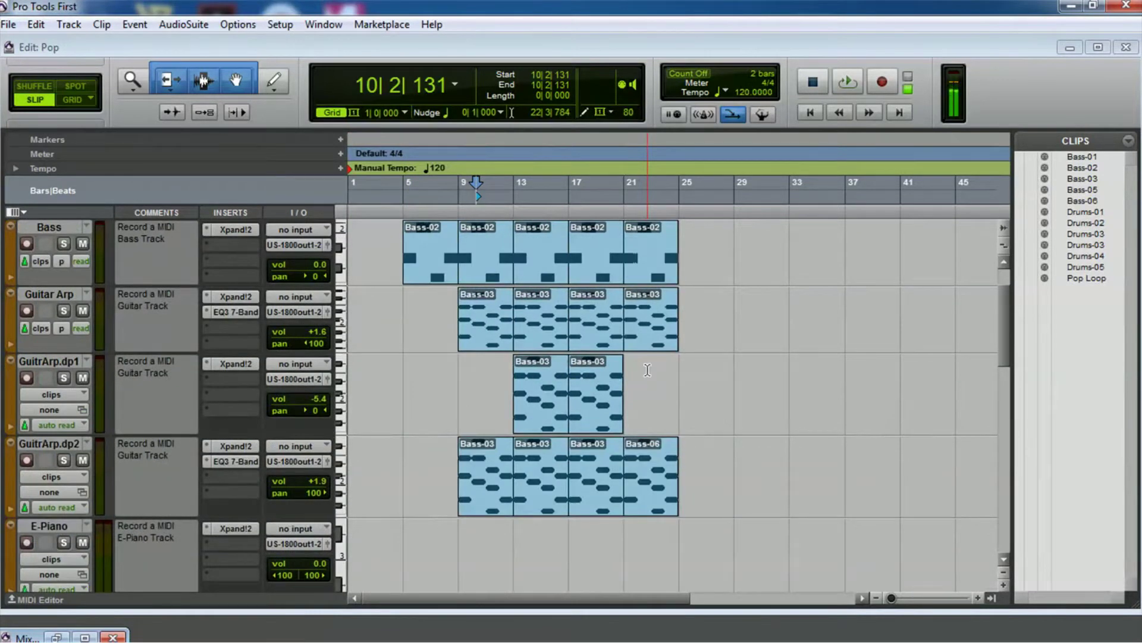
{"action": "scroll", "coordinate": [647, 370], "scroll_direction": "up", "scroll_amount": 1}
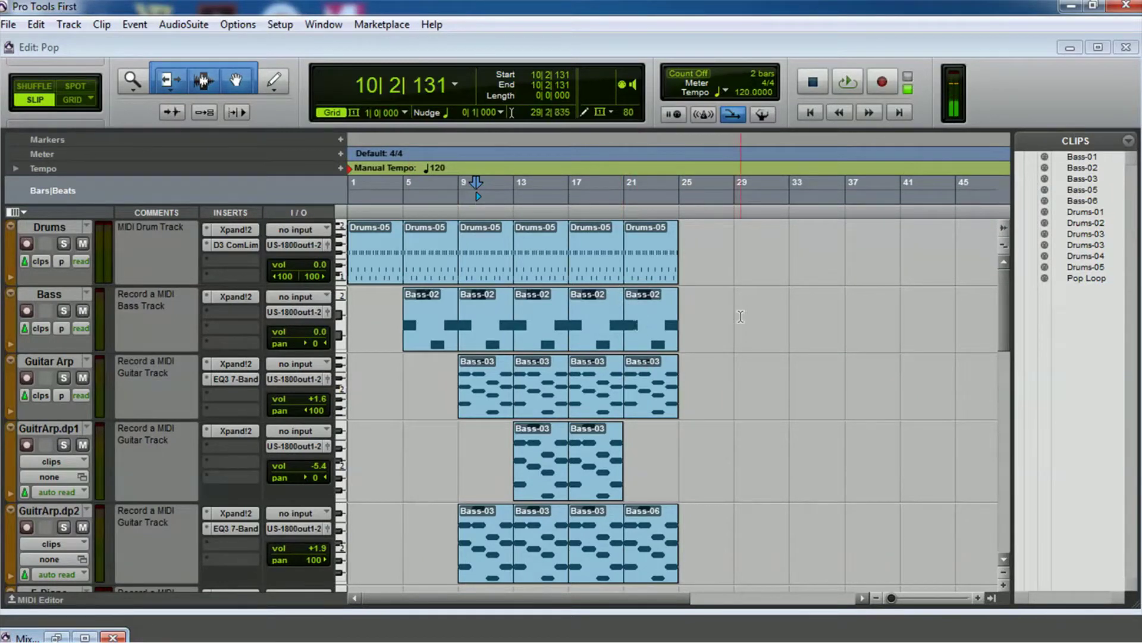
- In Grid mode, repeat the bar 21 clips of Drums, Bass, Guitar Arp and GuitrArp.dp2 at bars 25, 29 and 33
{"action": "left_click", "coordinate": [653, 264]}
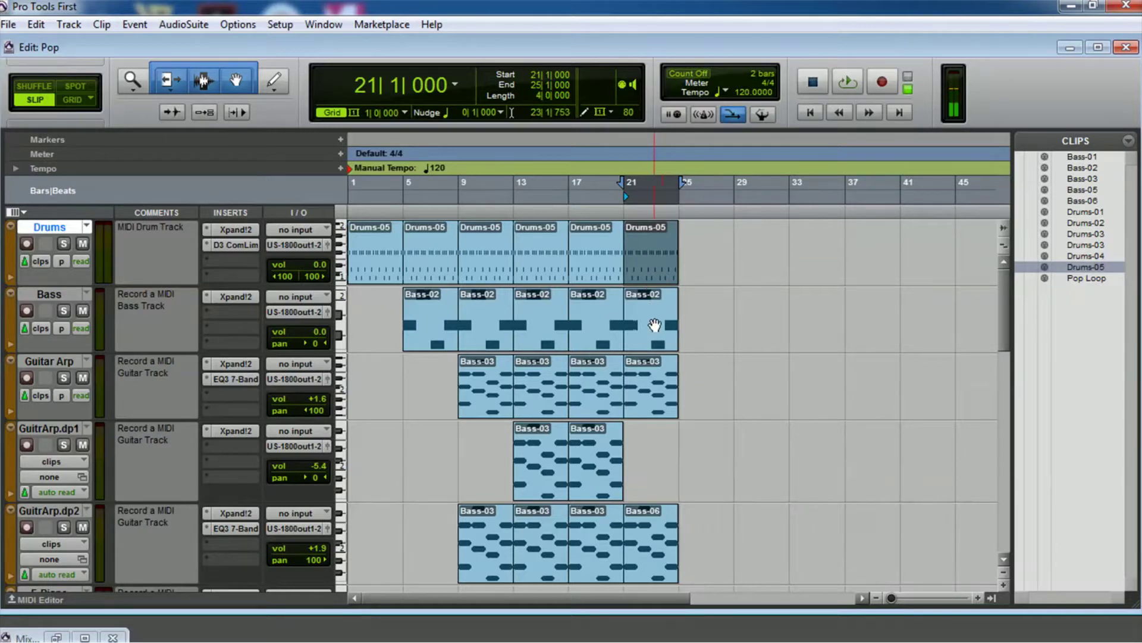
{"action": "left_click", "coordinate": [655, 324], "text": "shift"}
{"action": "left_click", "coordinate": [661, 381], "text": "shift"}
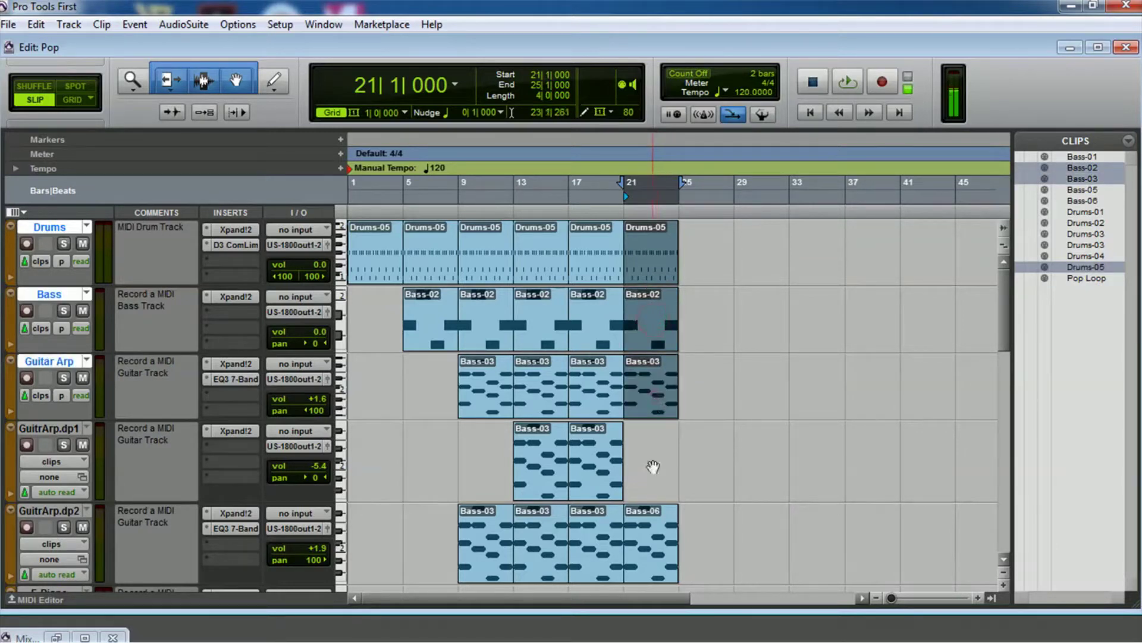
{"action": "left_click", "coordinate": [645, 552], "text": "shift"}
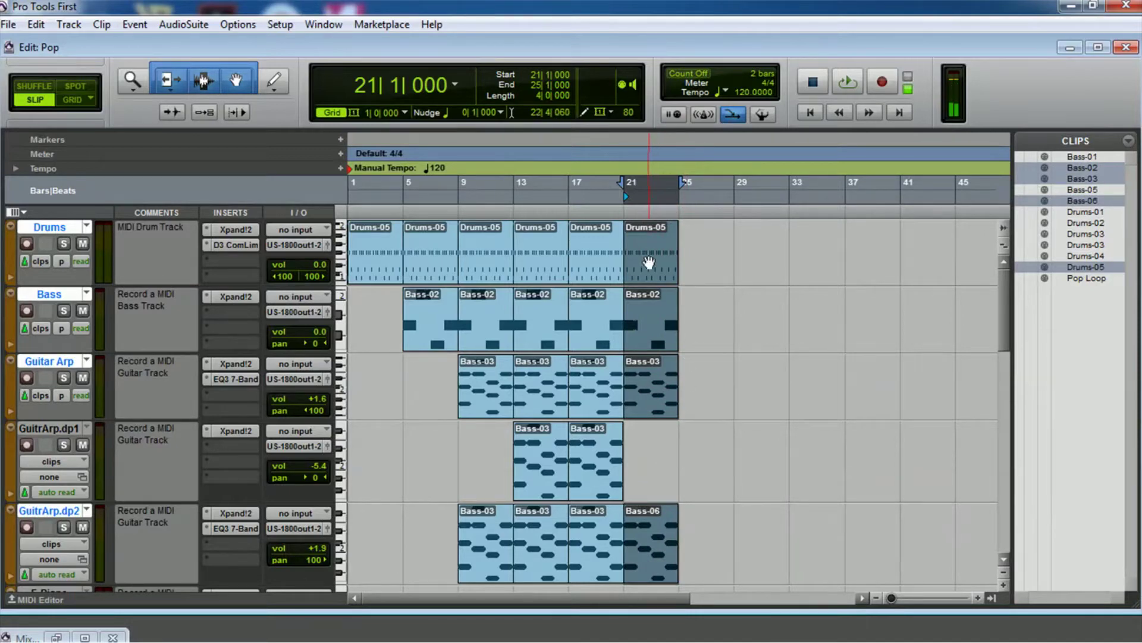
{"action": "left_click_drag", "start_coordinate": [649, 271], "coordinate": [704, 276]}
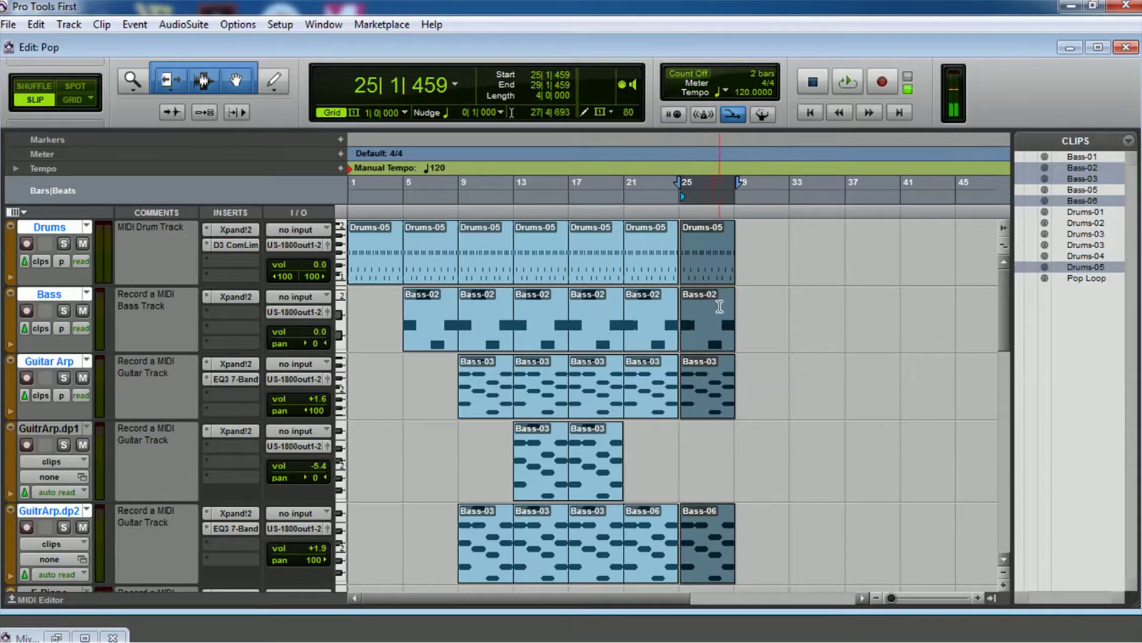
{"action": "key", "text": "ctrl+z"}
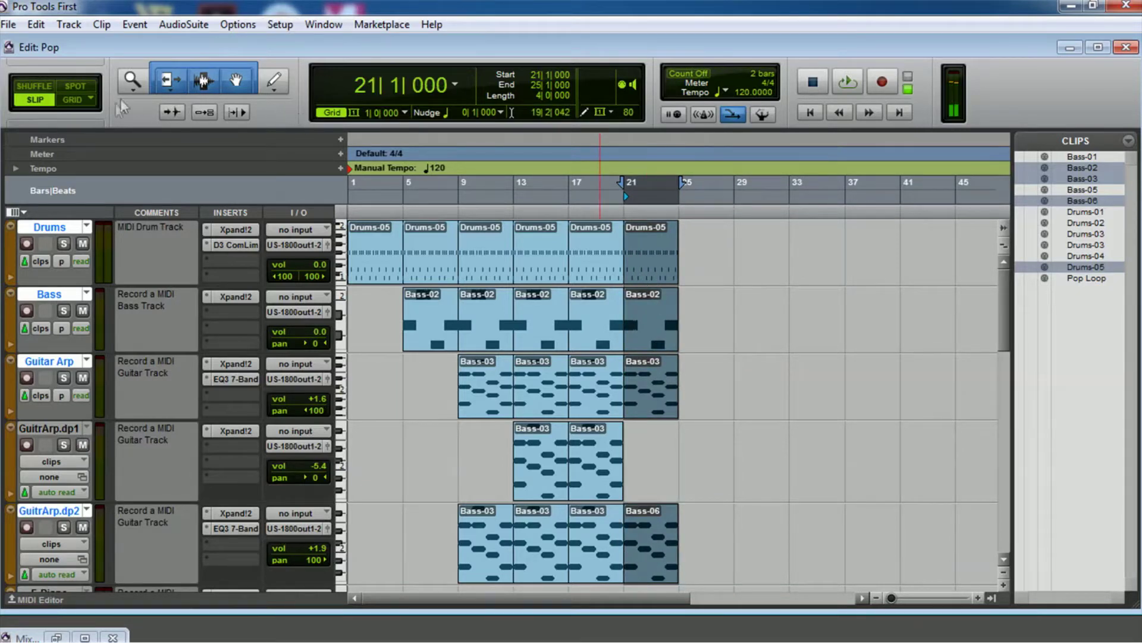
{"action": "left_click", "coordinate": [70, 100]}
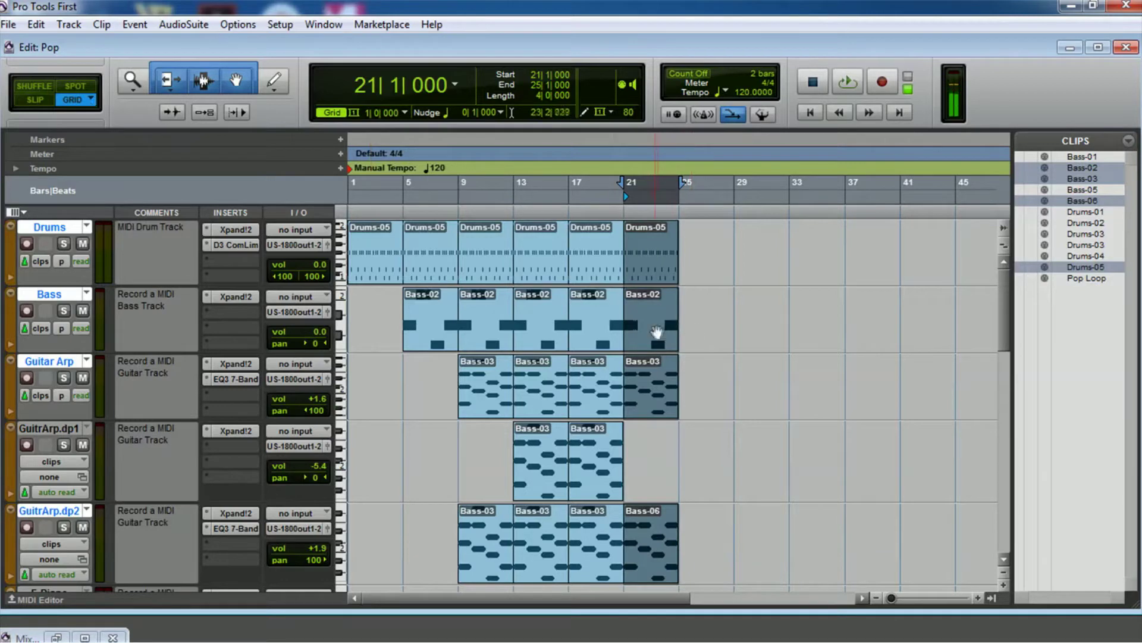
{"action": "left_click_drag", "start_coordinate": [655, 332], "coordinate": [820, 344]}
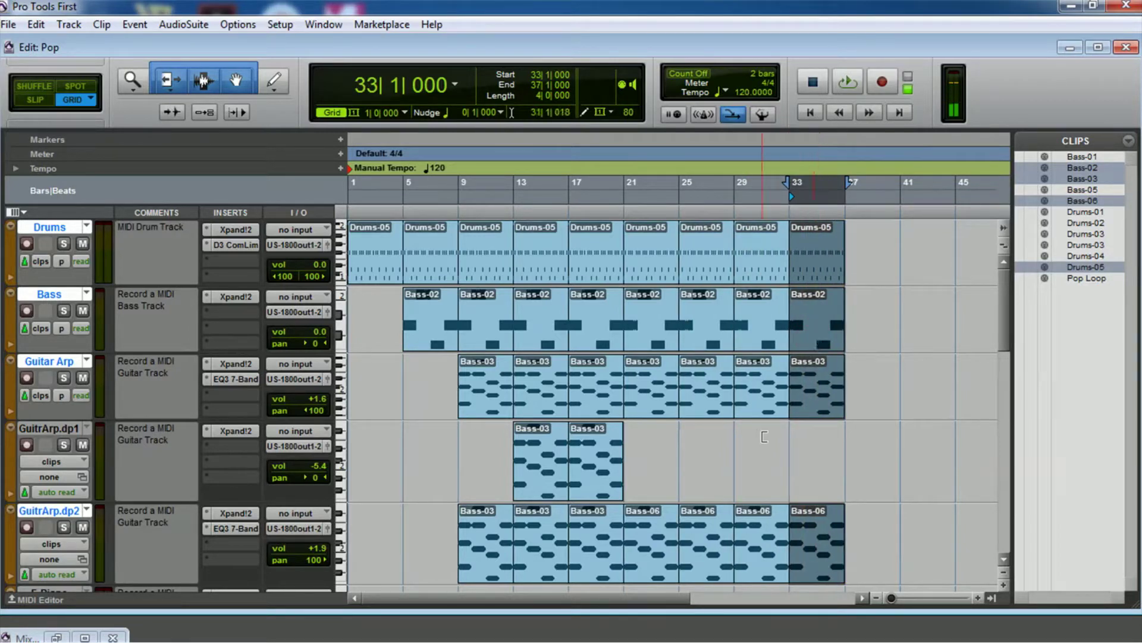
- Move the Audio 1 track above E-Piano, directly below GuitrArp.dp2
{"action": "scroll", "coordinate": [694, 483], "scroll_direction": "down", "scroll_amount": 5}
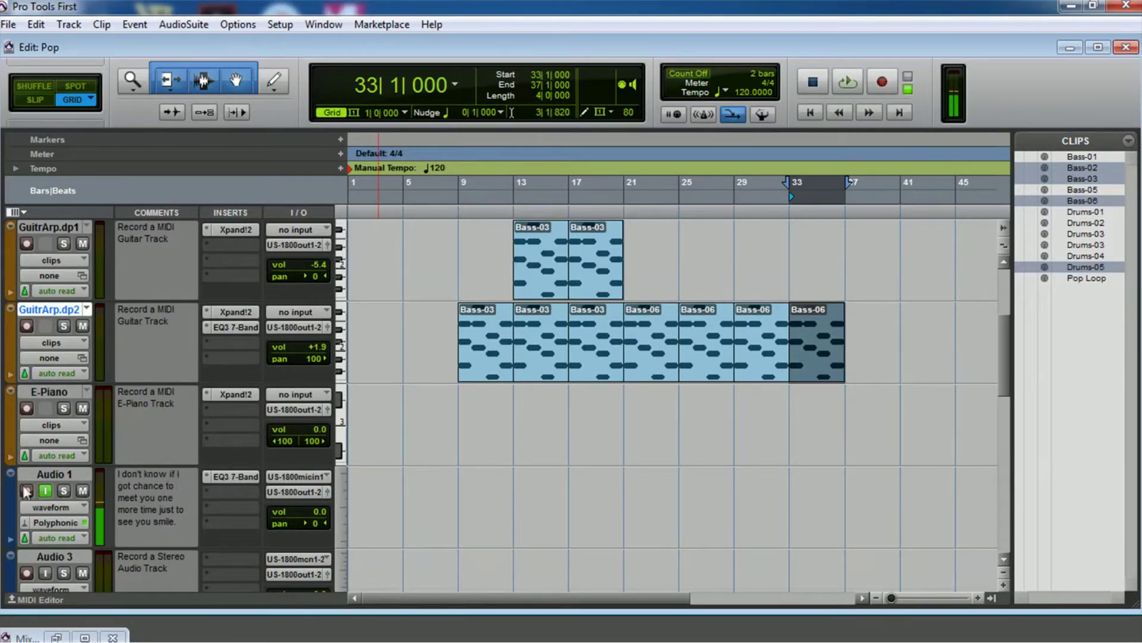
{"action": "left_click_drag", "start_coordinate": [26, 491], "coordinate": [17, 394]}
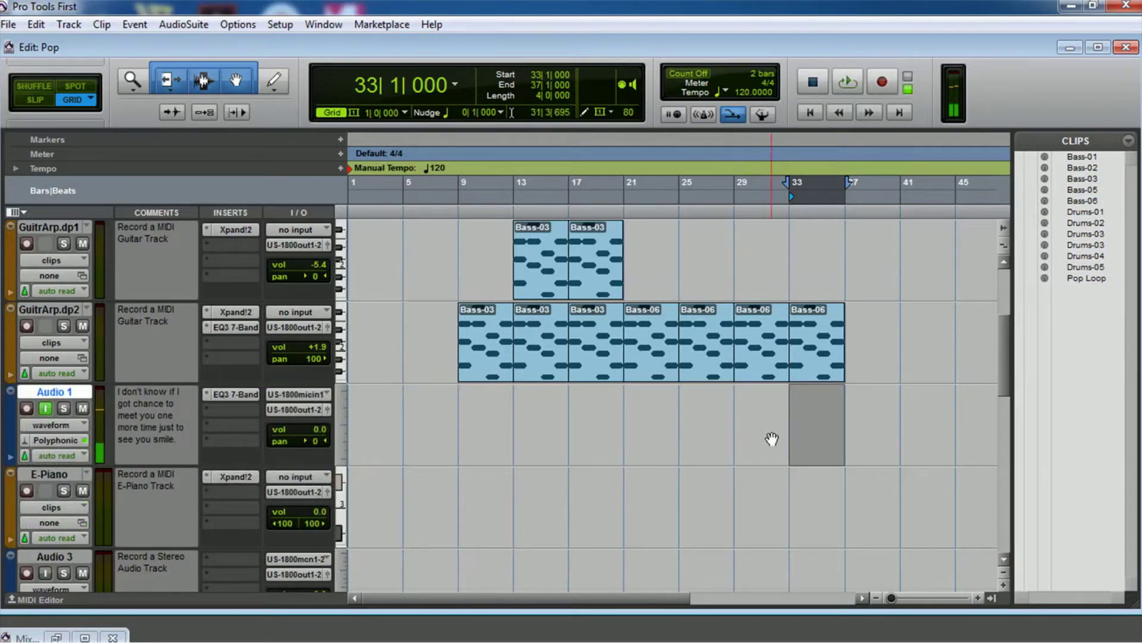
- Place the playback start position at bar 17
{"action": "scroll", "coordinate": [595, 446], "scroll_direction": "up", "scroll_amount": 5}
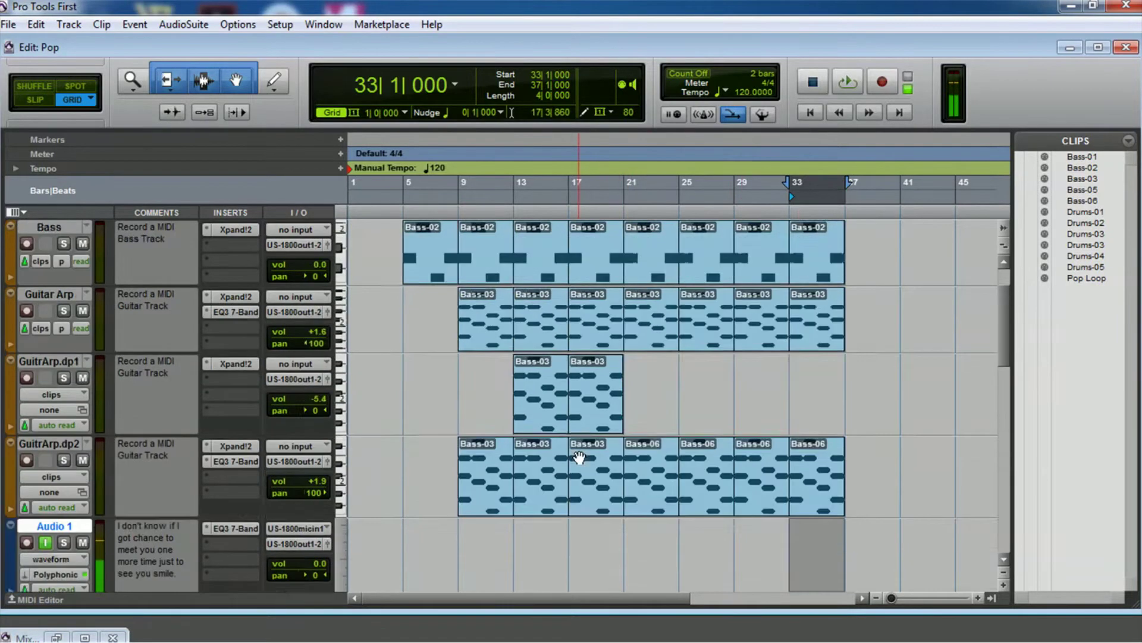
{"action": "scroll", "coordinate": [579, 457], "scroll_direction": "down", "scroll_amount": 2}
{"action": "scroll", "coordinate": [604, 400], "scroll_direction": "up", "scroll_amount": 2}
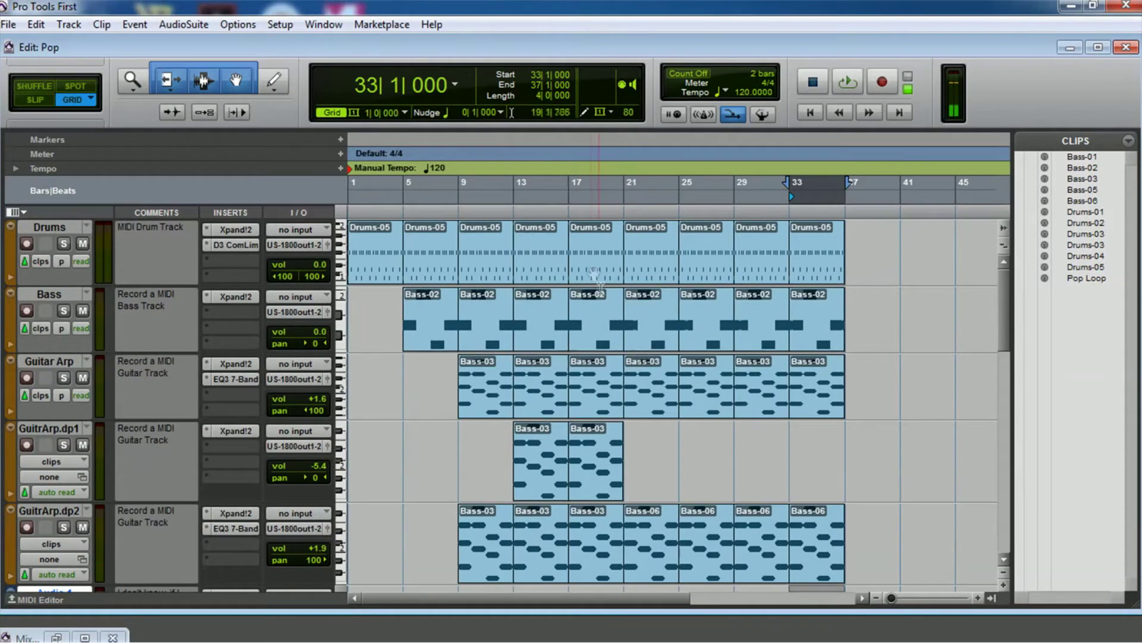
{"action": "left_click", "coordinate": [571, 200]}
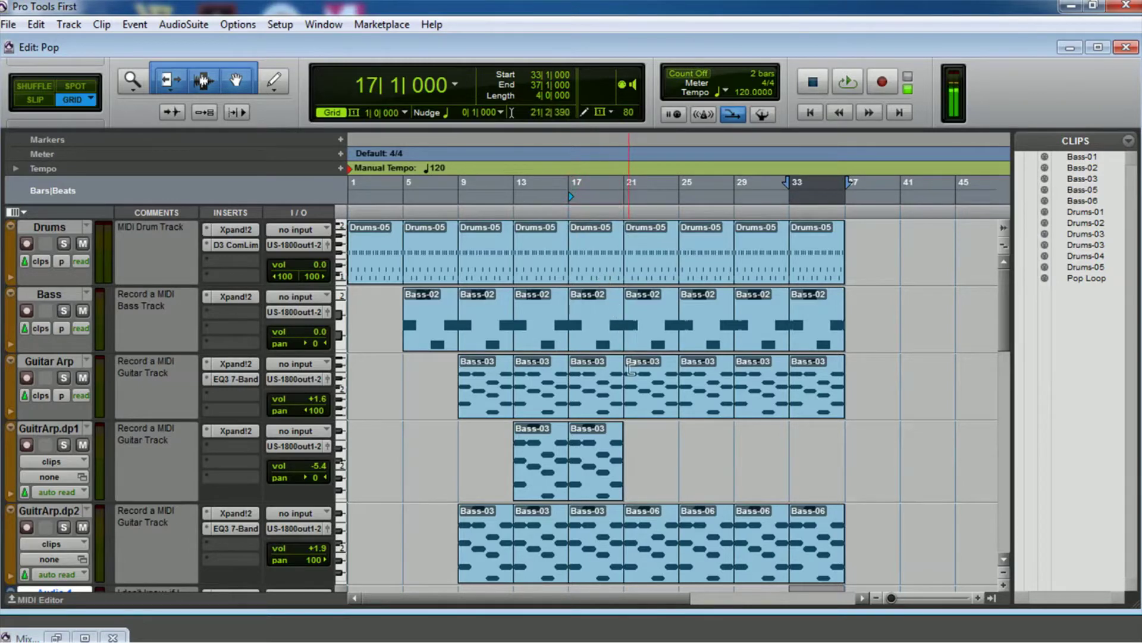
- Record-enable the Audio 1 track and arm transport recording with the playback mode set to Normal
{"action": "scroll", "coordinate": [632, 372], "scroll_direction": "down", "scroll_amount": 5}
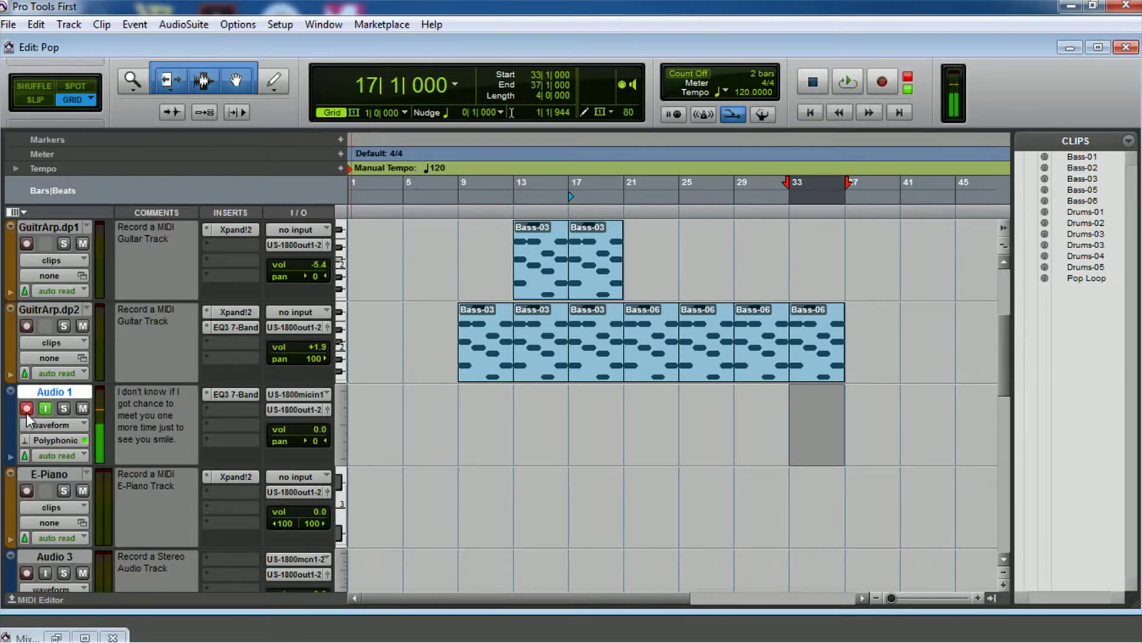
{"action": "left_click", "coordinate": [882, 85]}
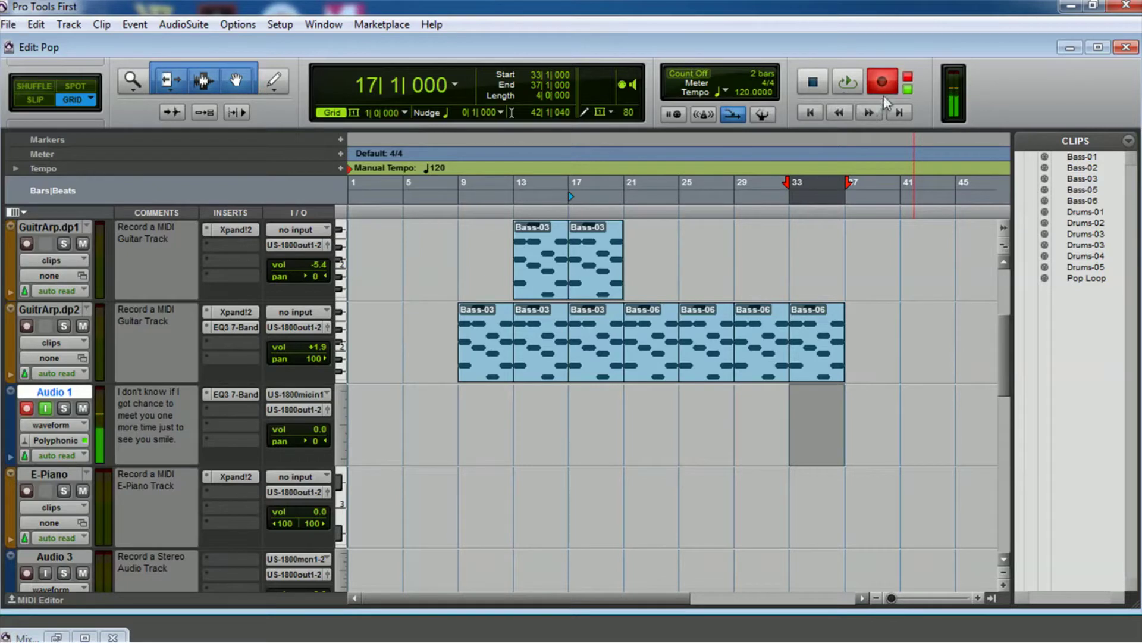
{"action": "right_click", "coordinate": [847, 82]}
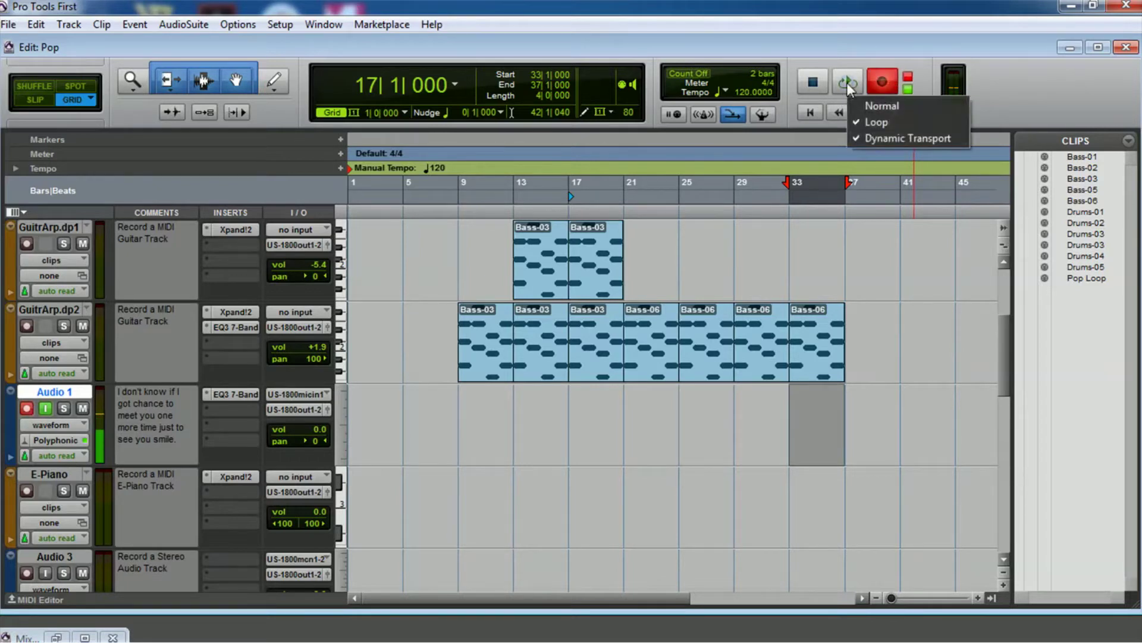
{"action": "left_click", "coordinate": [869, 107]}
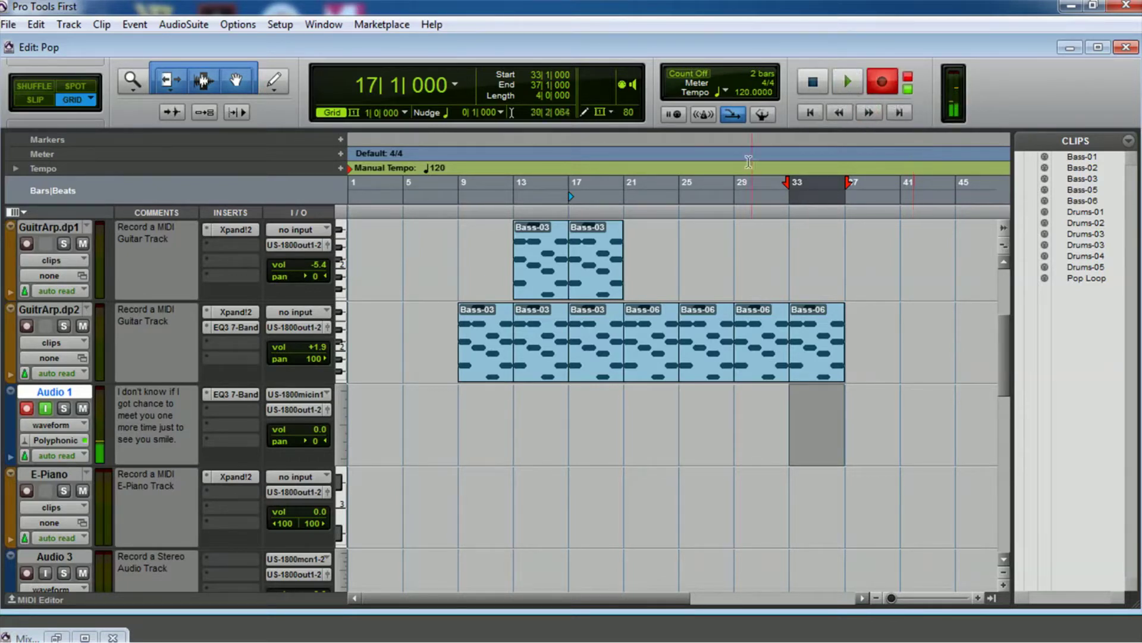
- Extend the timeline selection back to bar 17 and start recording the vocal on Audio 1
{"action": "left_click_drag", "start_coordinate": [795, 188], "coordinate": [567, 191]}
{"action": "left_click", "coordinate": [882, 81]}
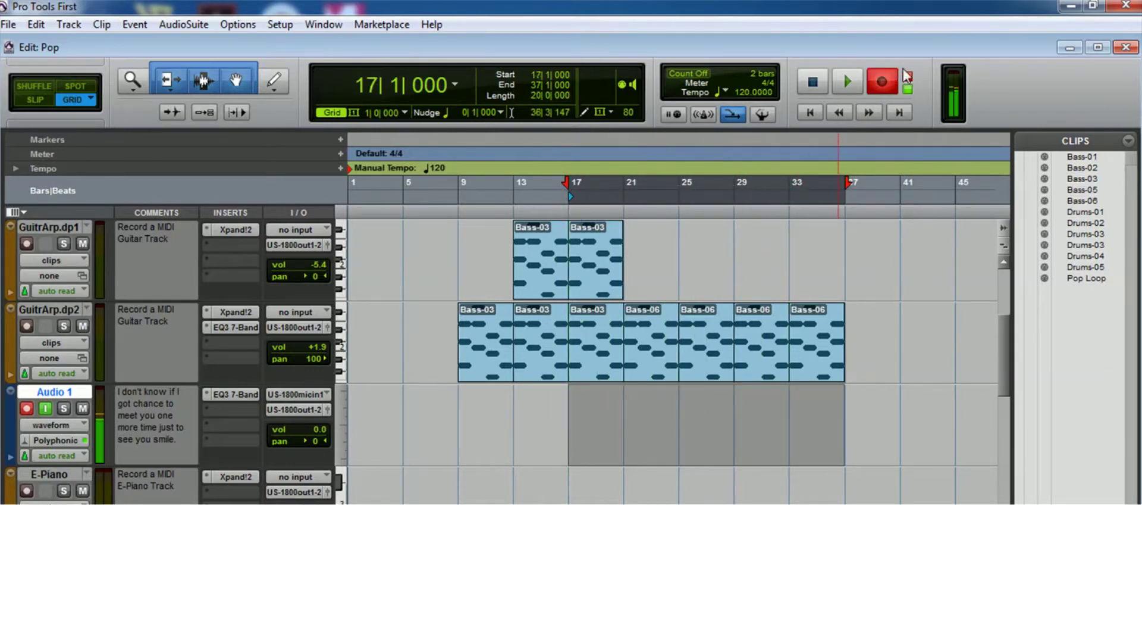
{"action": "left_click", "coordinate": [851, 83]}
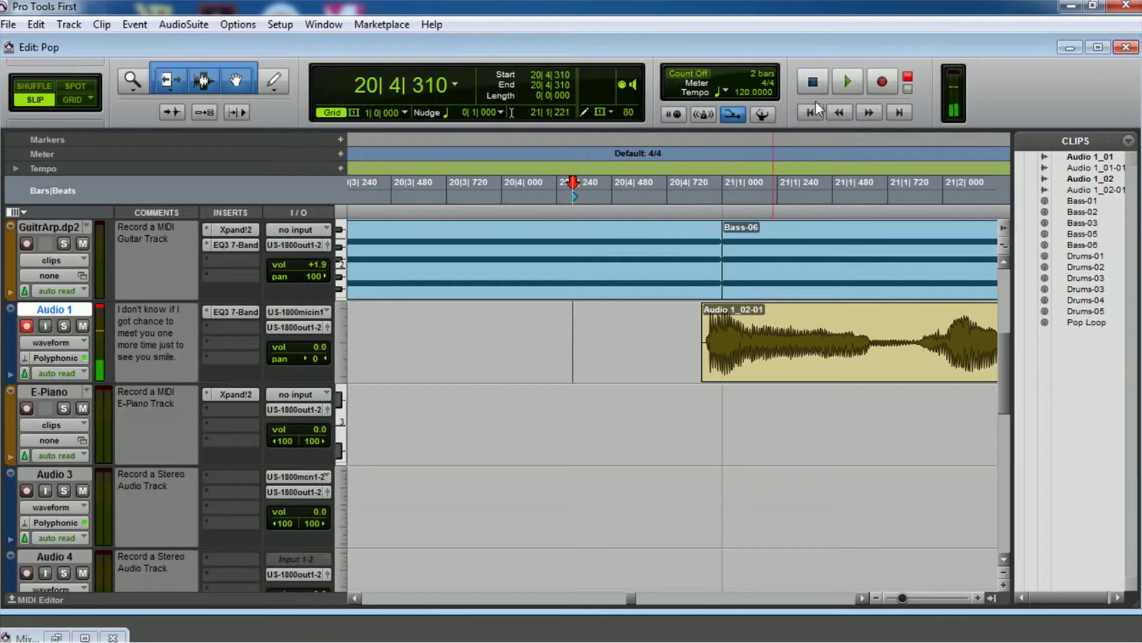
- Play back the recorded vocal clip on Audio 1 from the end of bar 20, checking its full length, and stop playback
{"action": "left_click", "coordinate": [847, 84]}
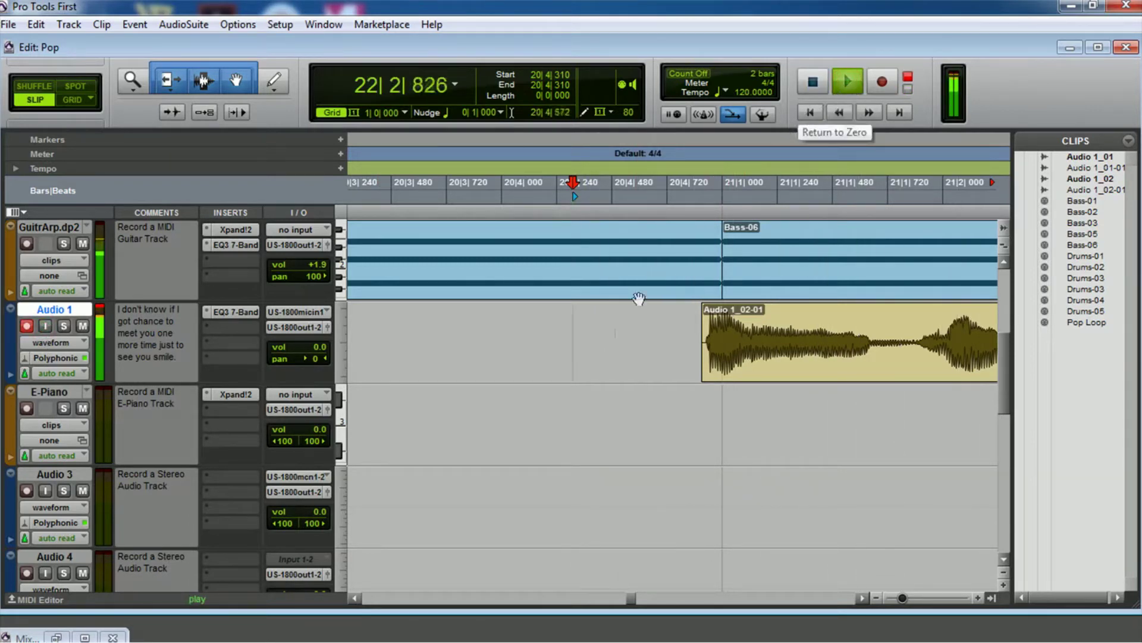
{"action": "scroll", "coordinate": [566, 449], "scroll_direction": "down", "scroll_amount": 4}
{"action": "scroll", "coordinate": [566, 449], "scroll_direction": "up", "scroll_amount": 5}
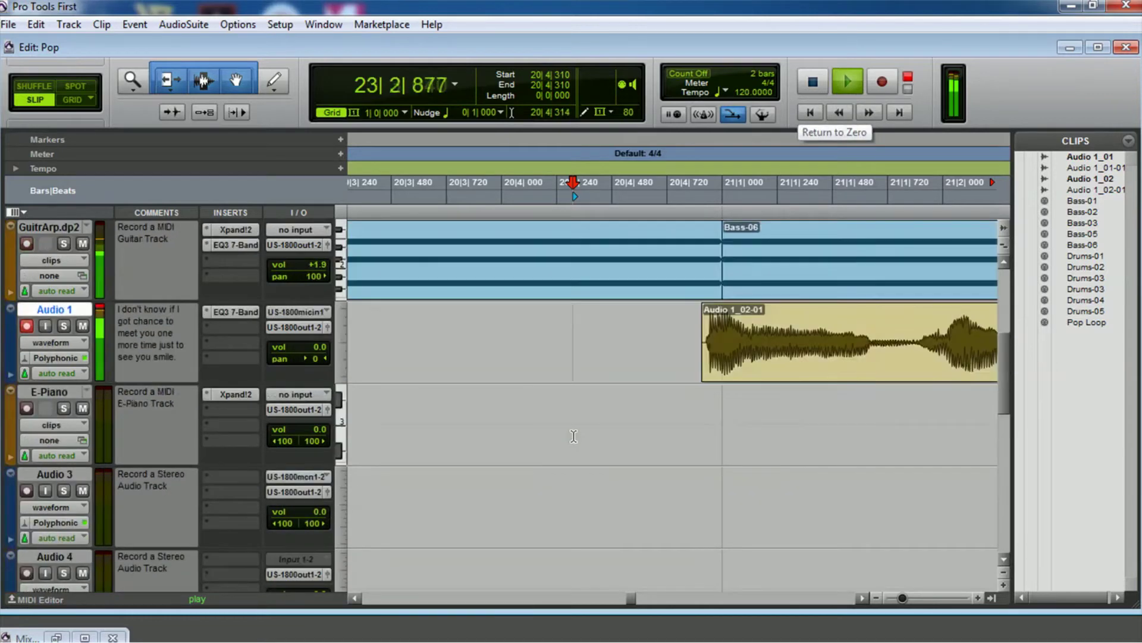
{"action": "left_click", "coordinate": [876, 597]}
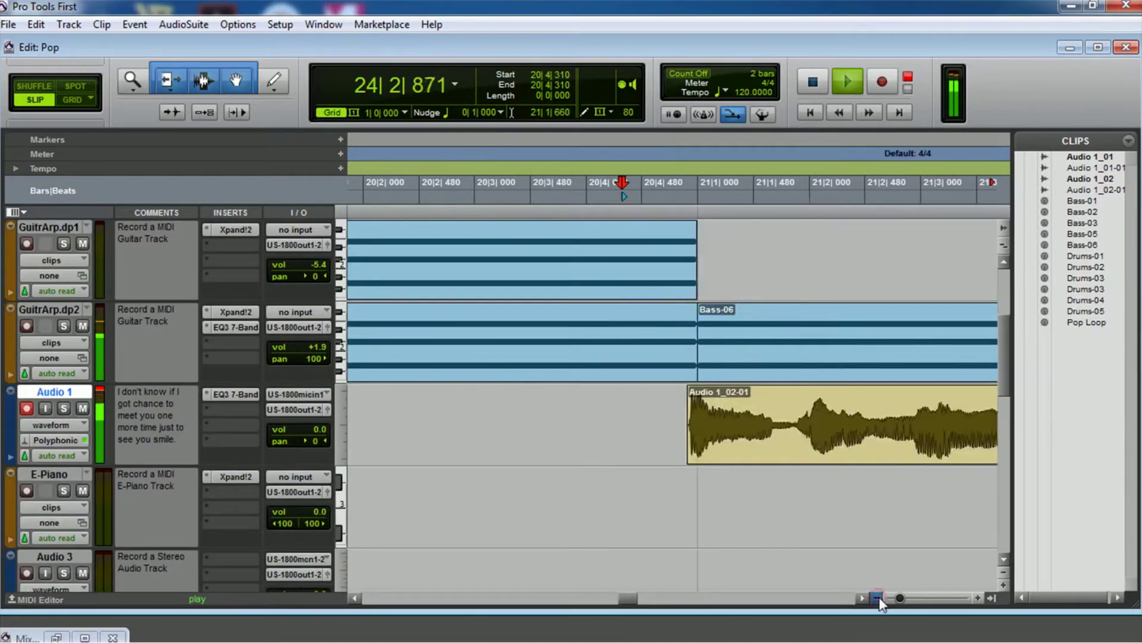
{"action": "left_click", "coordinate": [876, 597]}
{"action": "left_click", "coordinate": [877, 598]}
{"action": "left_click", "coordinate": [876, 597]}
{"action": "left_click", "coordinate": [876, 597]}
{"action": "left_click", "coordinate": [877, 598]}
{"action": "left_click", "coordinate": [877, 598]}
{"action": "left_click", "coordinate": [877, 597]}
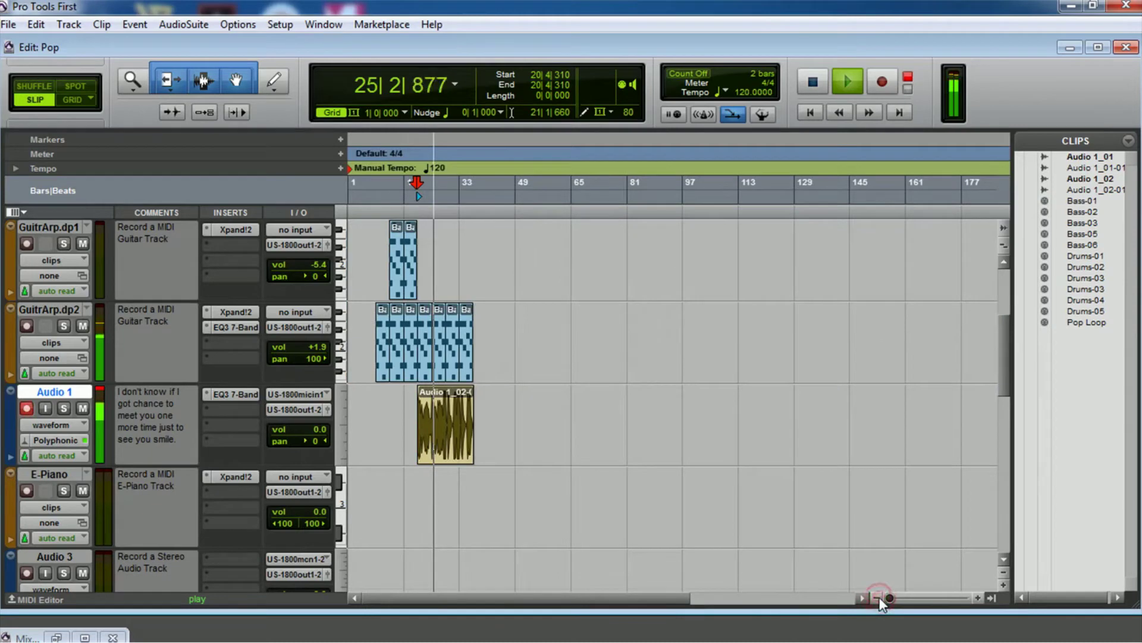
{"action": "left_click", "coordinate": [977, 597]}
{"action": "left_click", "coordinate": [977, 597]}
{"action": "left_click", "coordinate": [977, 597]}
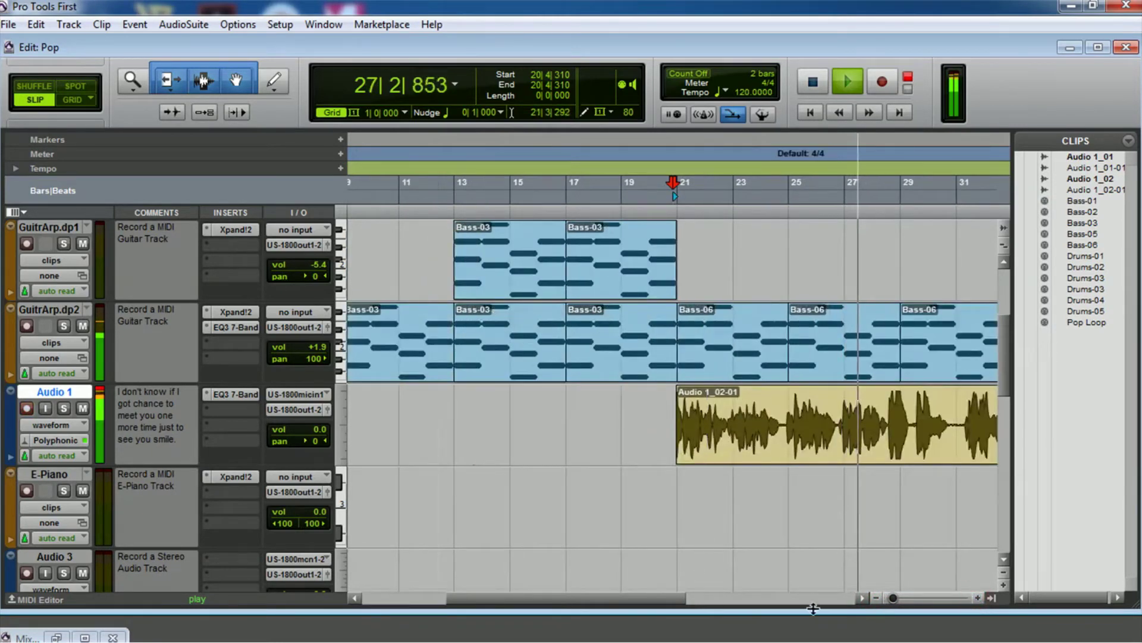
{"action": "left_click_drag", "start_coordinate": [648, 599], "coordinate": [733, 605]}
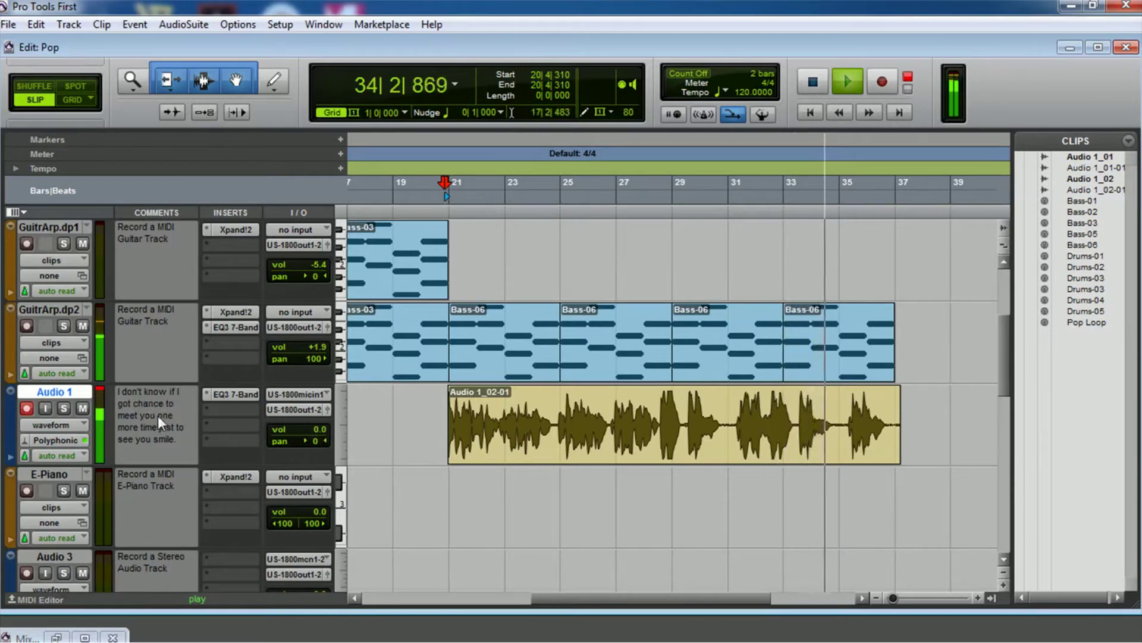
{"action": "left_click", "coordinate": [811, 83]}
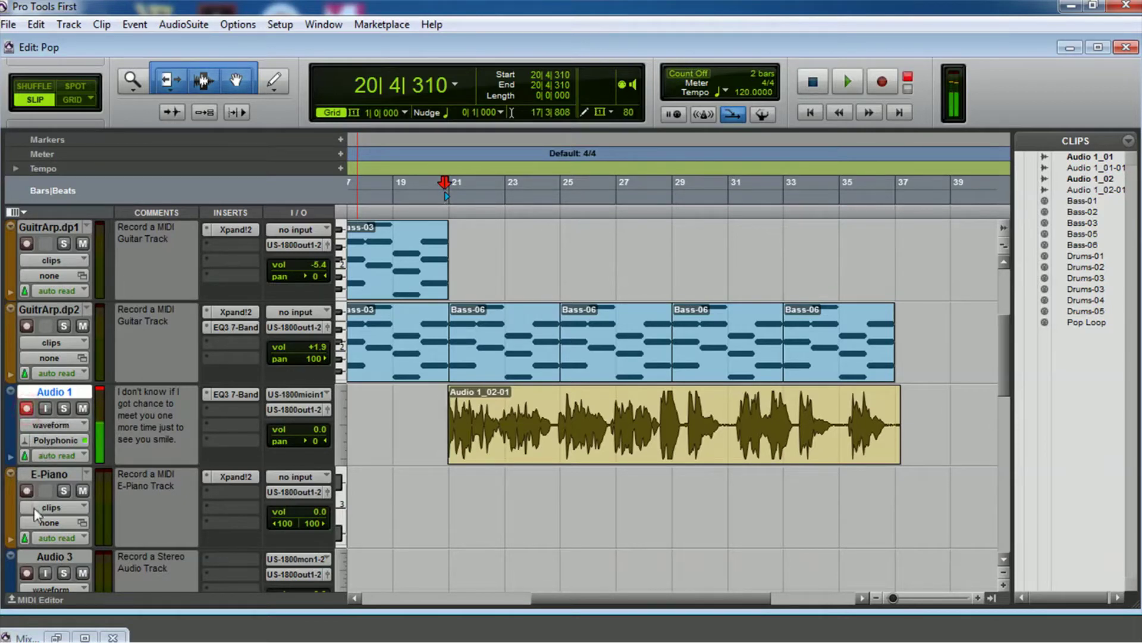
- Turn off record enable on Audio 1 and turn on input monitoring for the Audio 2 track
{"action": "scroll", "coordinate": [64, 513], "scroll_direction": "down", "scroll_amount": 5}
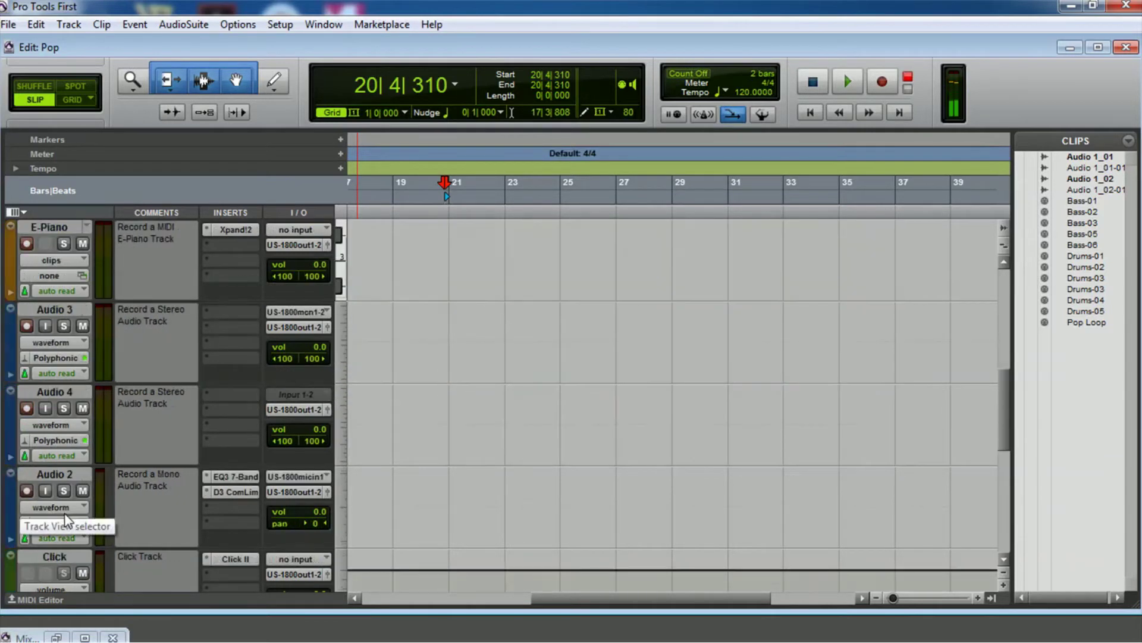
{"action": "scroll", "coordinate": [66, 522], "scroll_direction": "down", "scroll_amount": 1}
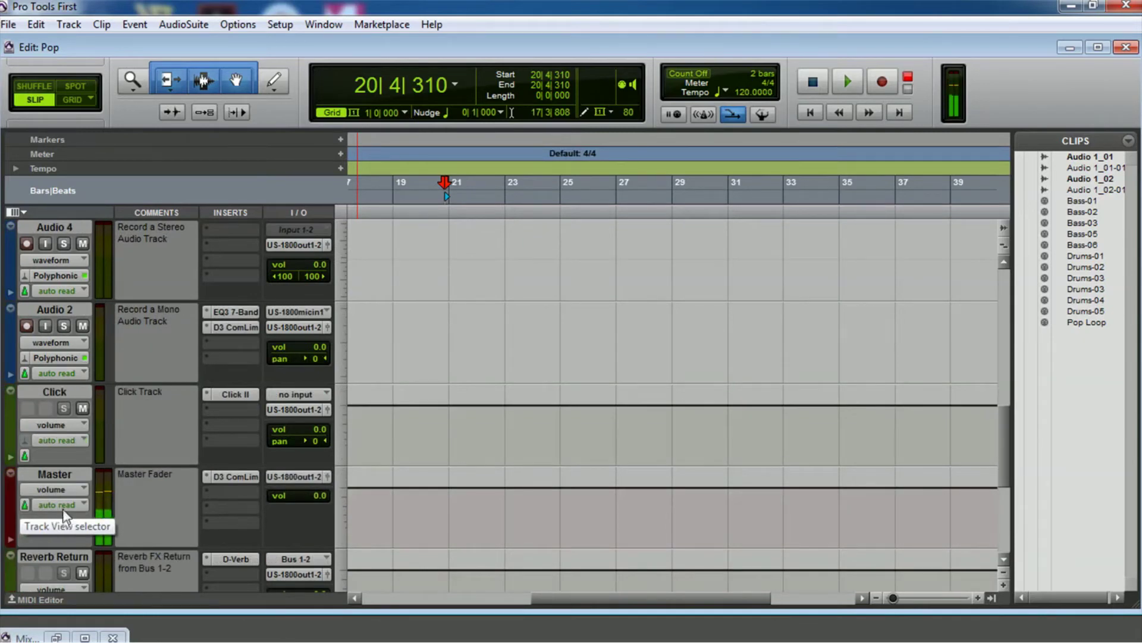
{"action": "scroll", "coordinate": [65, 515], "scroll_direction": "up", "scroll_amount": 1}
{"action": "left_click", "coordinate": [47, 410]}
{"action": "scroll", "coordinate": [49, 410], "scroll_direction": "up", "scroll_amount": 2}
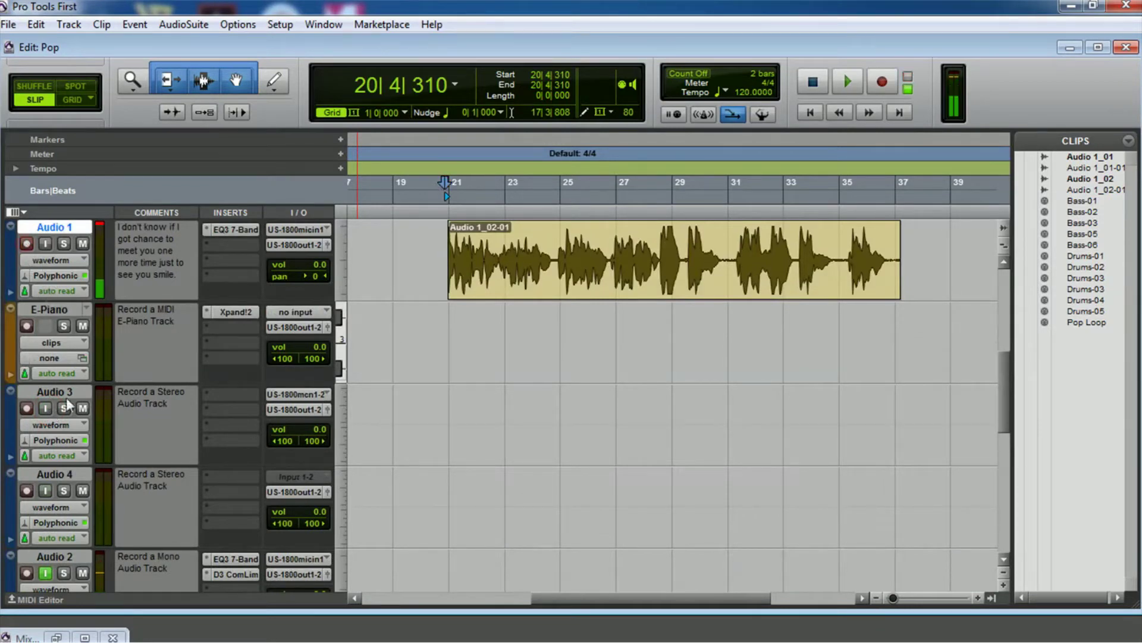
- Move the Audio 2 track directly below Audio 1 in the track list
{"action": "scroll", "coordinate": [100, 577], "scroll_direction": "down", "scroll_amount": 2}
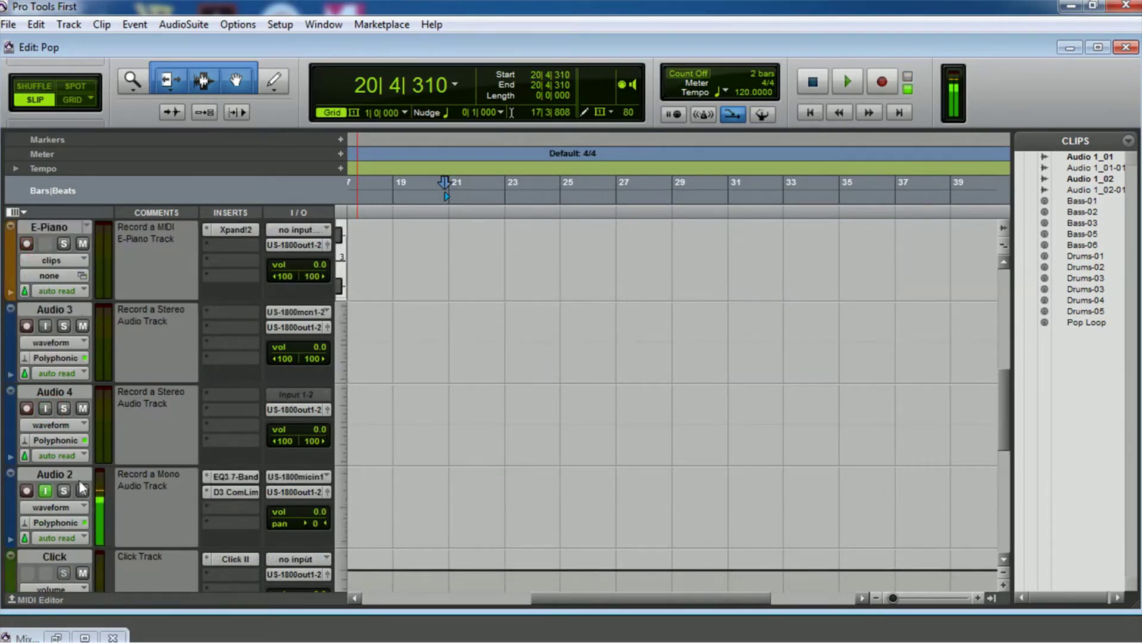
{"action": "left_click_drag", "start_coordinate": [75, 465], "coordinate": [69, 405]}
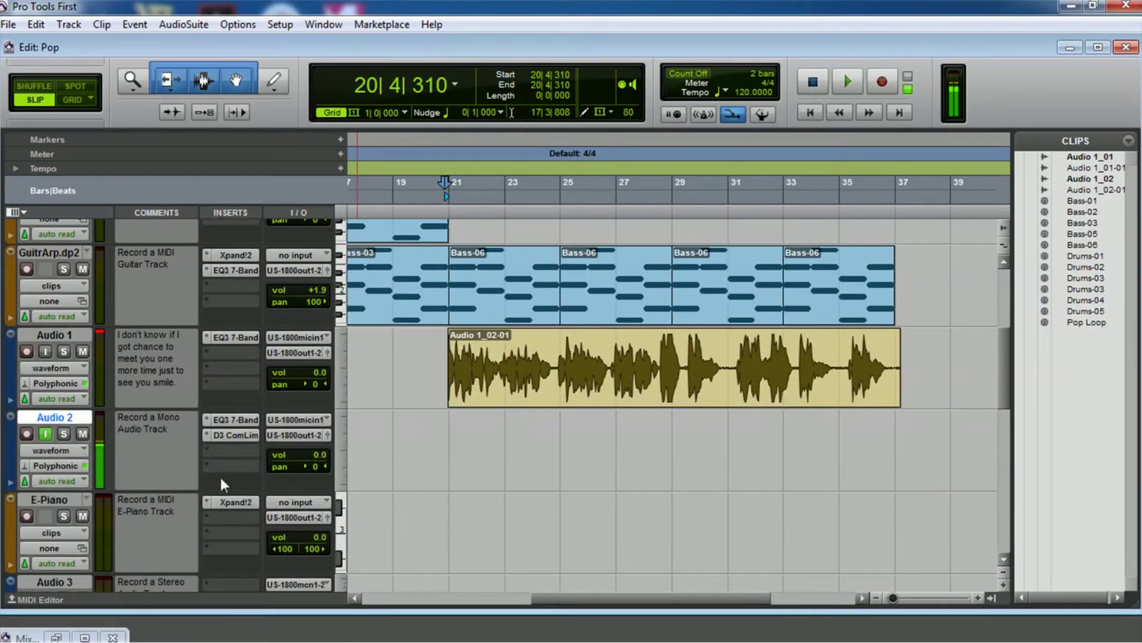
- Check the input routing options of the Audio 2 track
{"action": "left_click", "coordinate": [309, 420]}
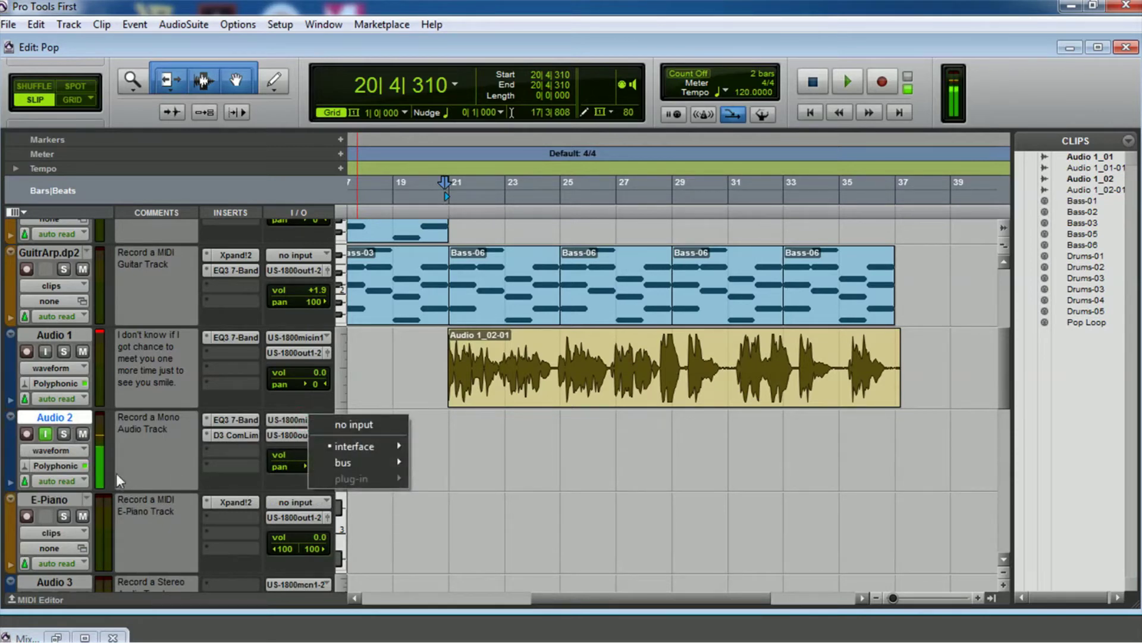
{"action": "left_click", "coordinate": [153, 467]}
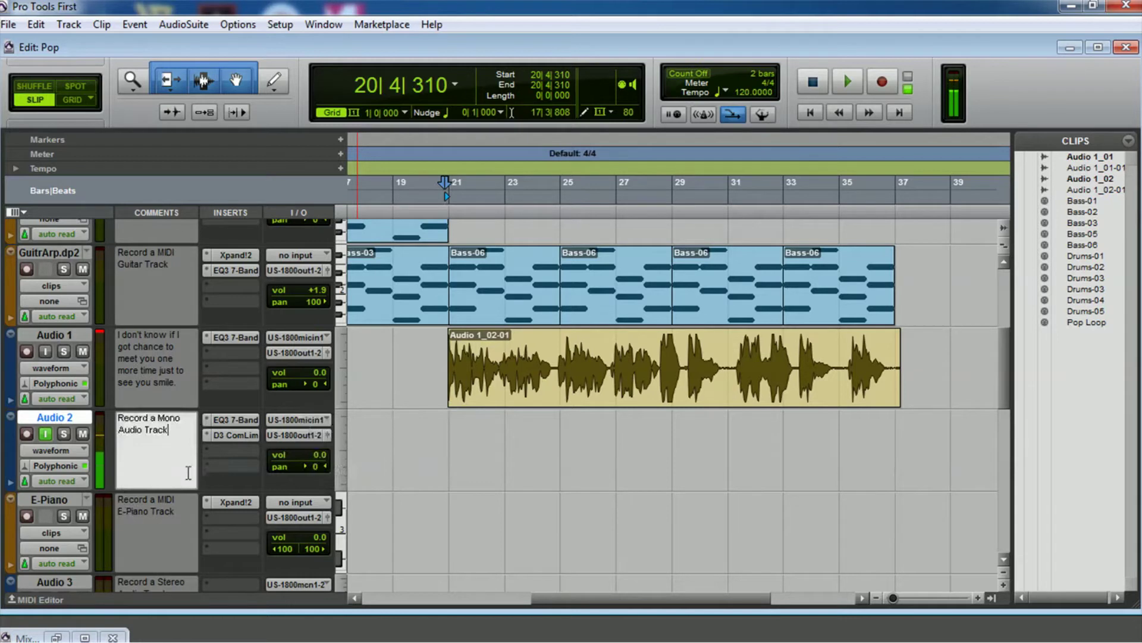
{"action": "left_click", "coordinate": [397, 462]}
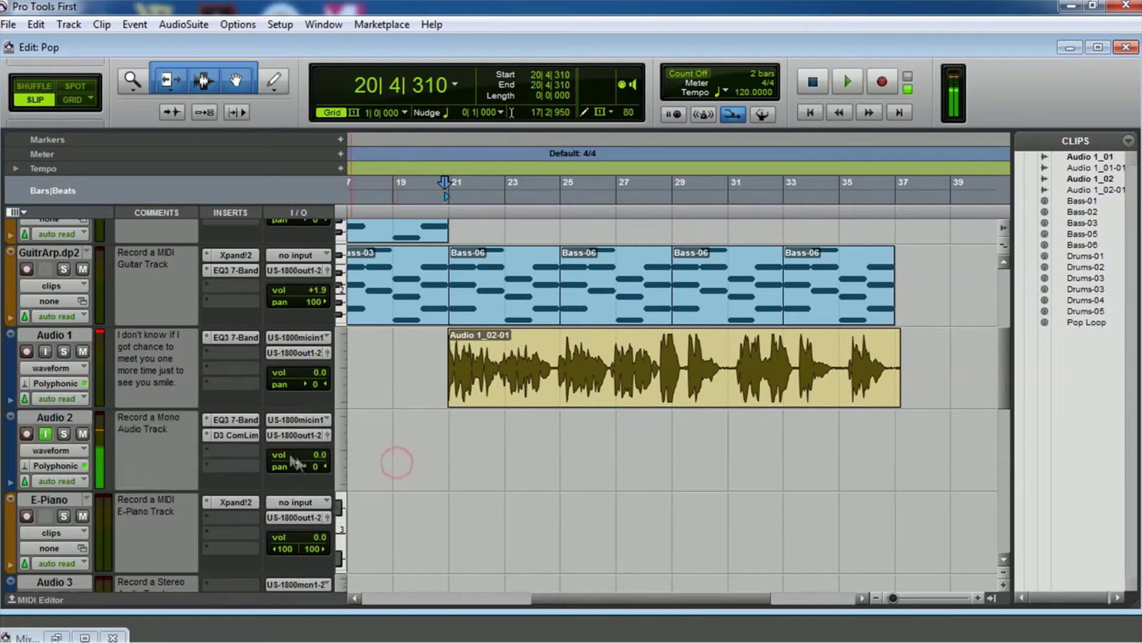
- Load the Male Vox - 7 Band vocal preset in Audio 2's EQ3 7-Band insert and close the plug-in
{"action": "left_click", "coordinate": [243, 420]}
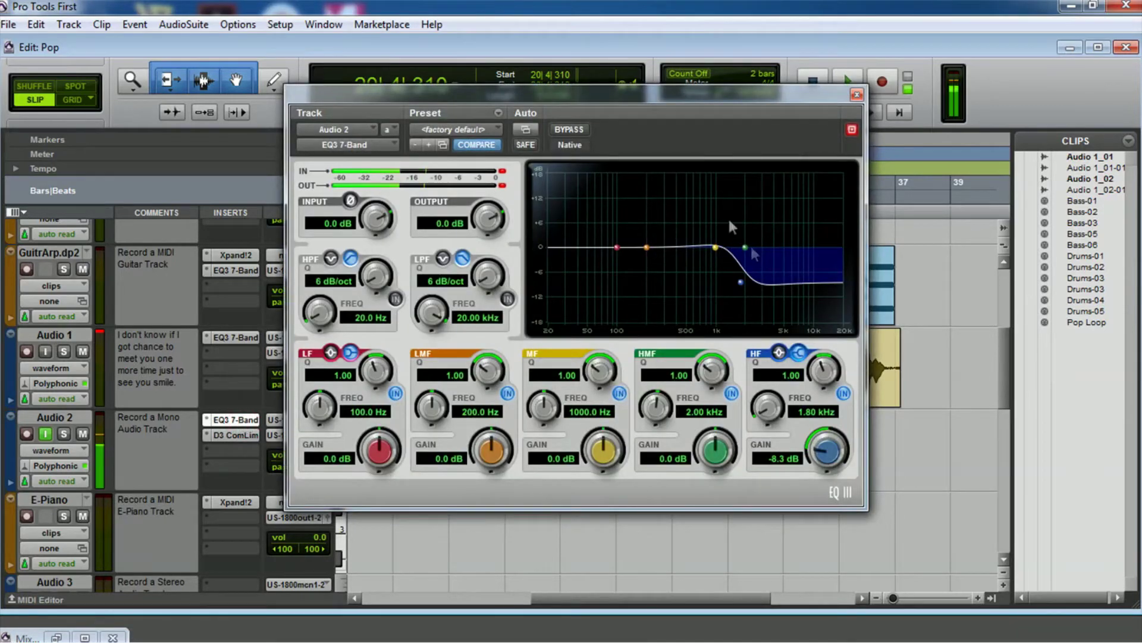
{"action": "left_click", "coordinate": [474, 130]}
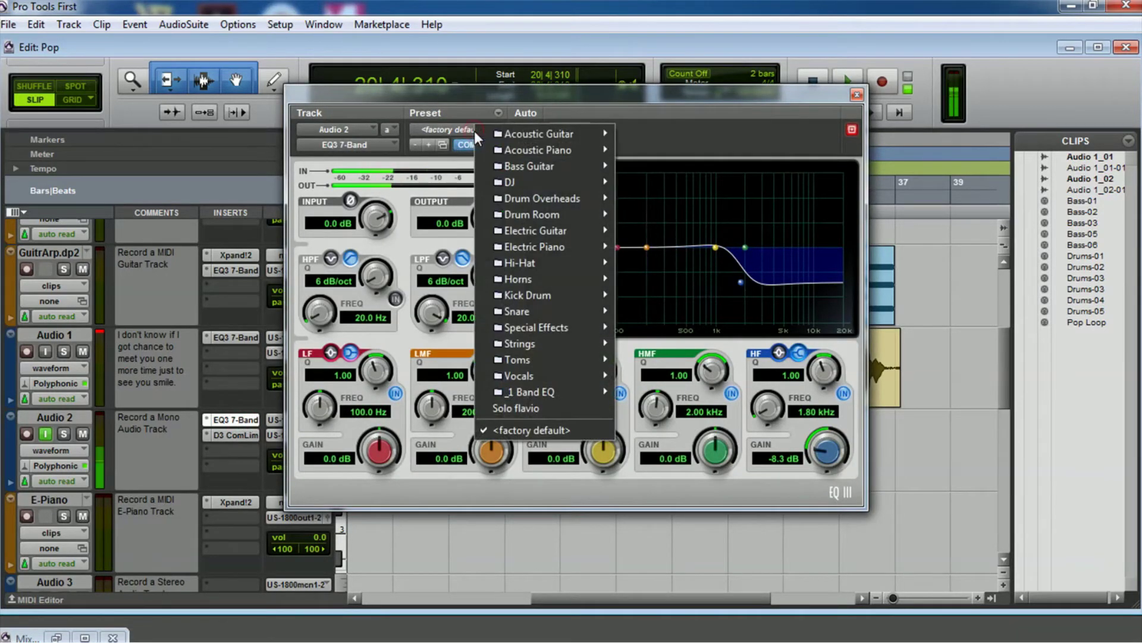
{"action": "mouse_move", "coordinate": [512, 376]}
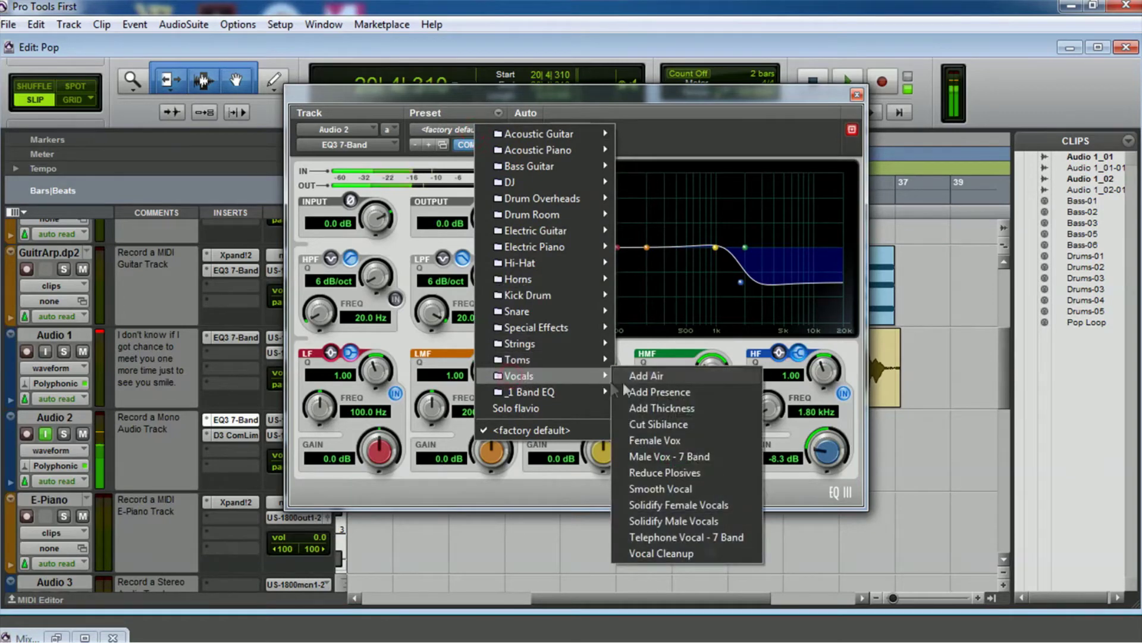
{"action": "left_click", "coordinate": [688, 455]}
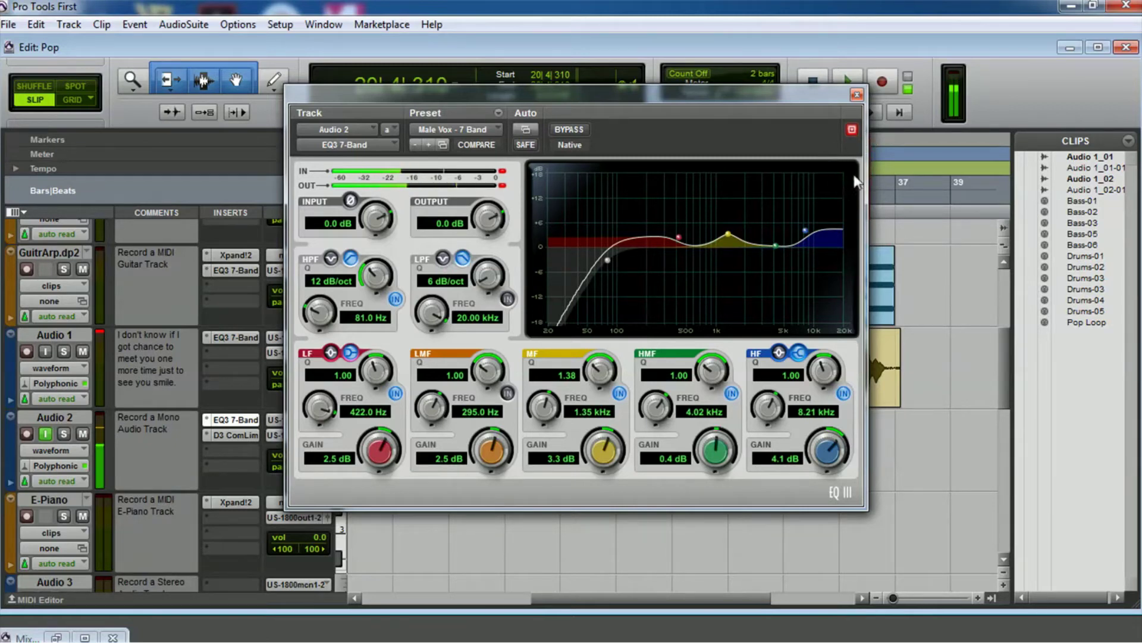
{"action": "left_click", "coordinate": [856, 95]}
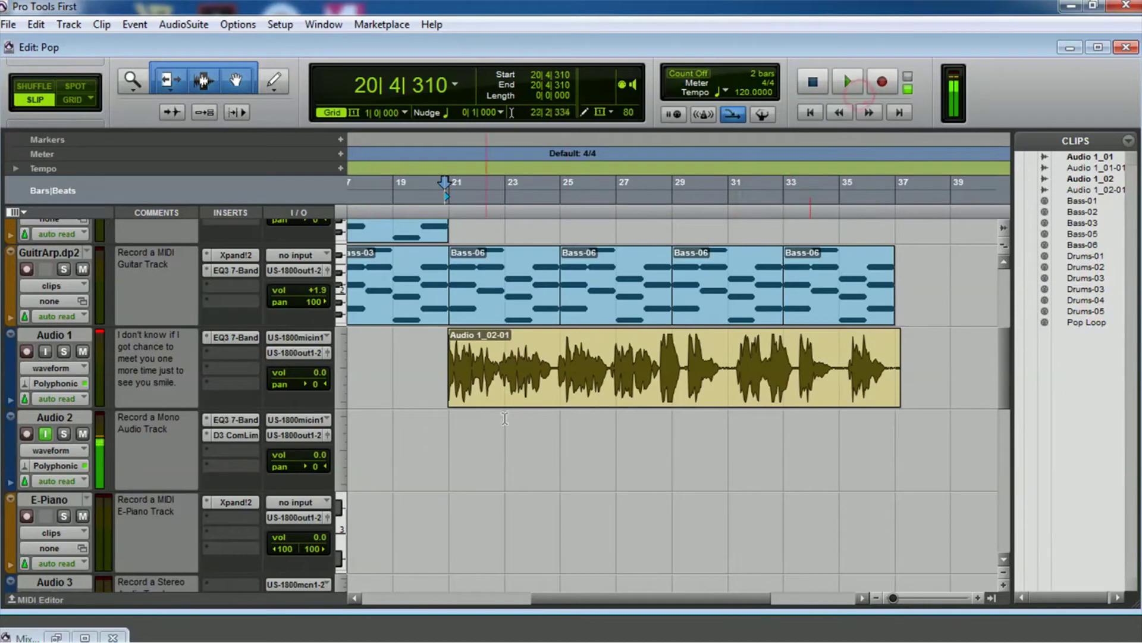
- Record-enable Audio 2 and record a second vocal part on it from about bar 27
{"action": "left_click", "coordinate": [26, 432]}
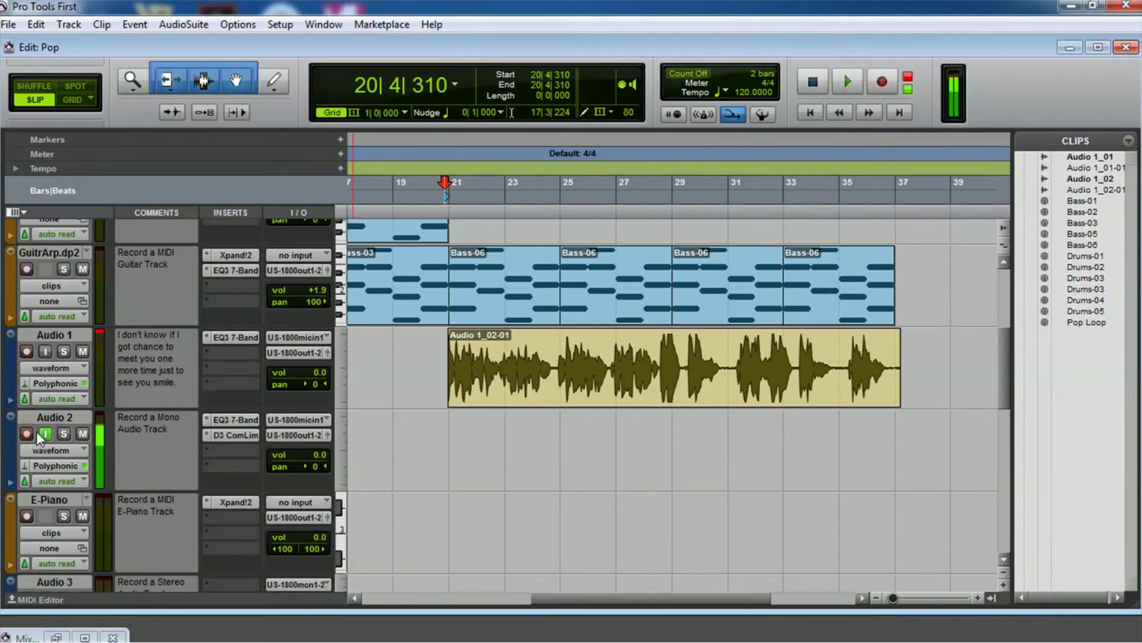
{"action": "left_click", "coordinate": [101, 331]}
{"action": "left_click", "coordinate": [621, 204]}
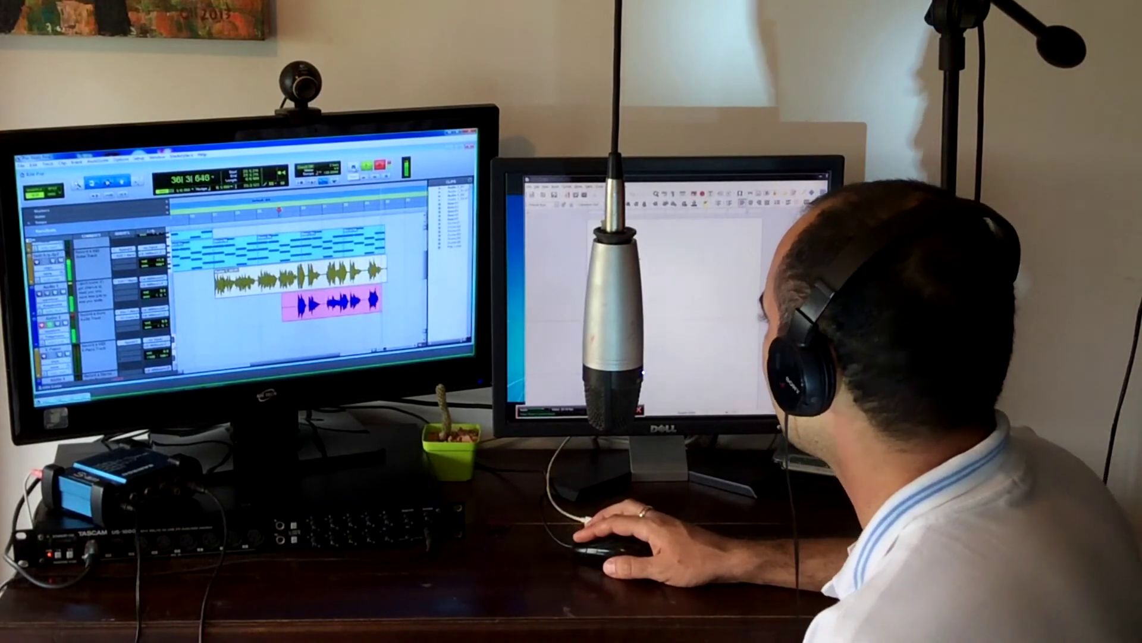
{"action": "key", "text": "space"}
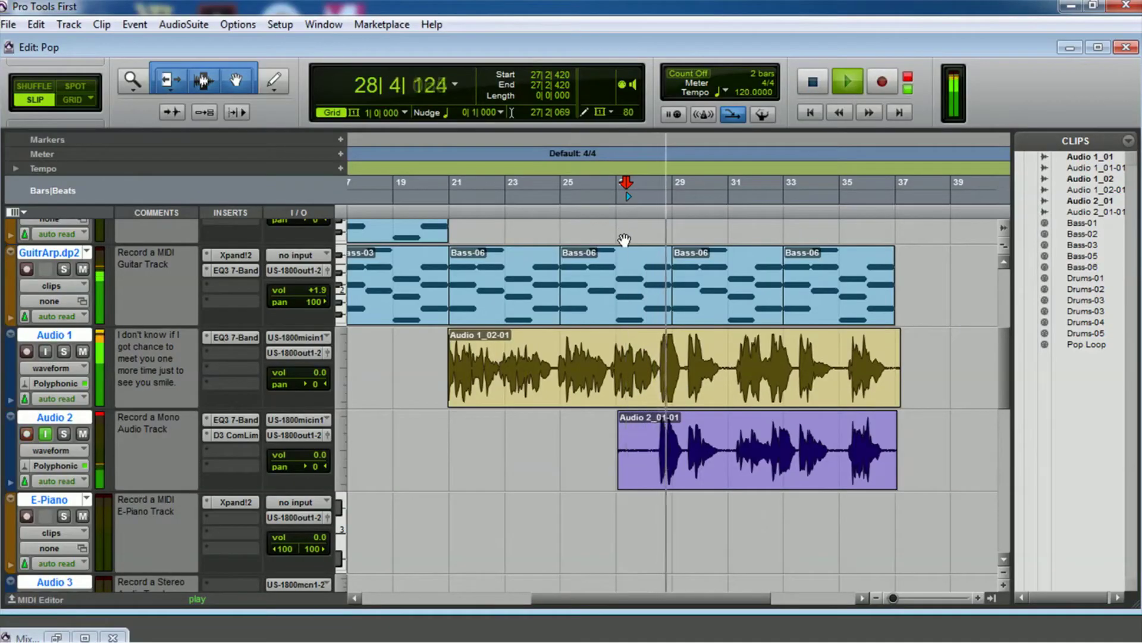
- Turn off input monitoring on Audio 2 and trim the start of its recorded clip to 28|2|554
{"action": "left_click", "coordinate": [48, 434]}
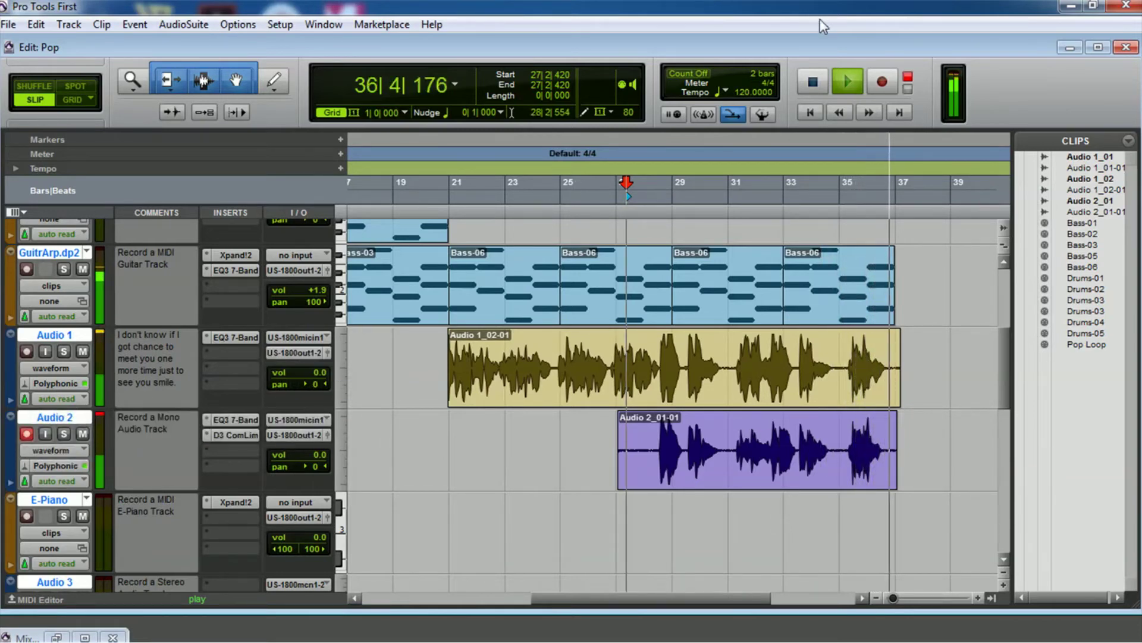
{"action": "left_click", "coordinate": [812, 84]}
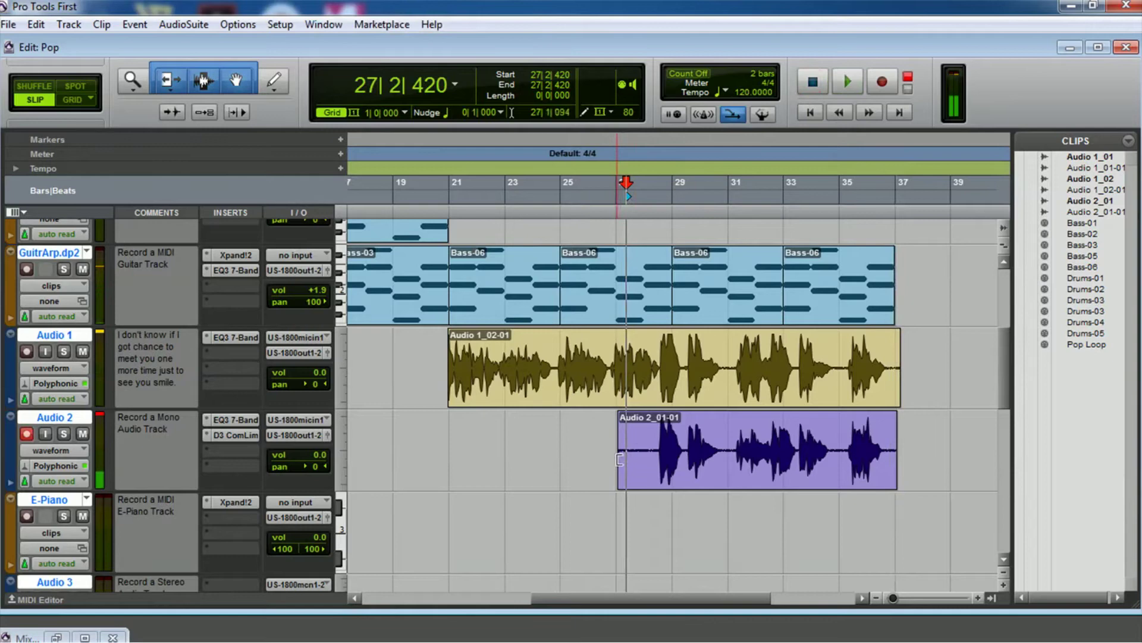
{"action": "left_click_drag", "start_coordinate": [621, 452], "coordinate": [657, 449]}
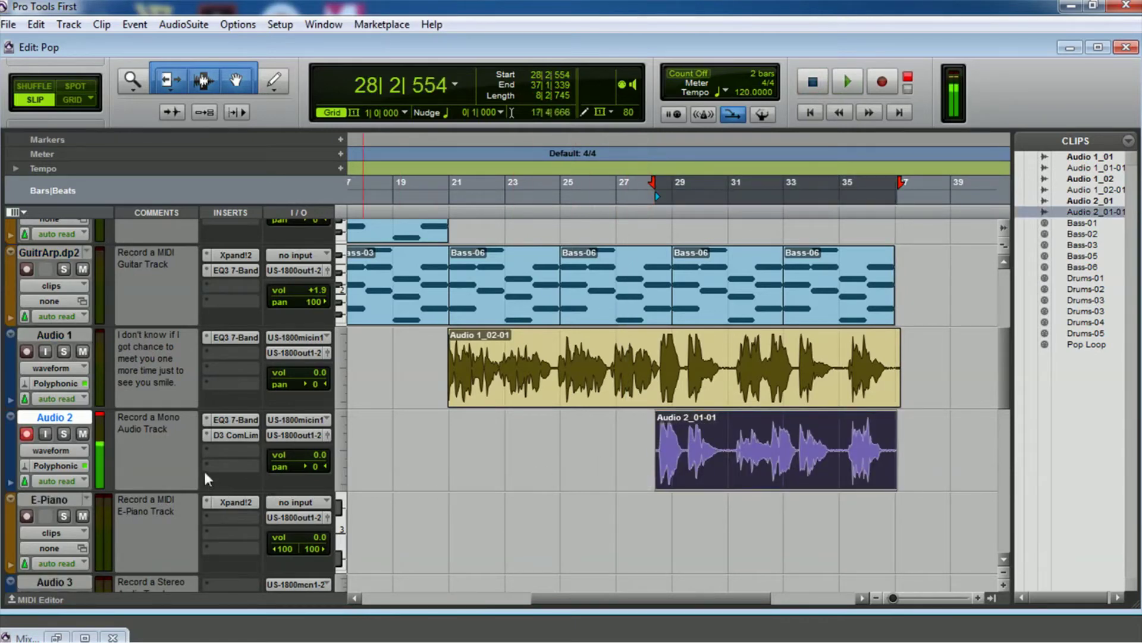
- Duplicate the Audio 2 track once without its active playlist, inserting the copy after the last selected track
{"action": "right_click", "coordinate": [66, 427]}
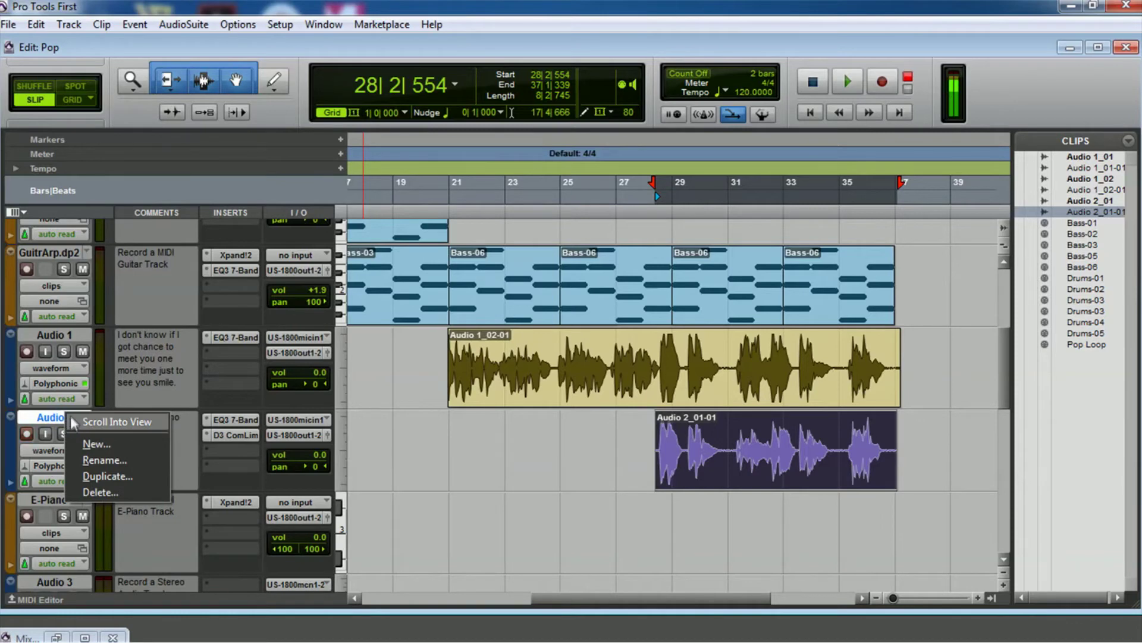
{"action": "left_click", "coordinate": [105, 476]}
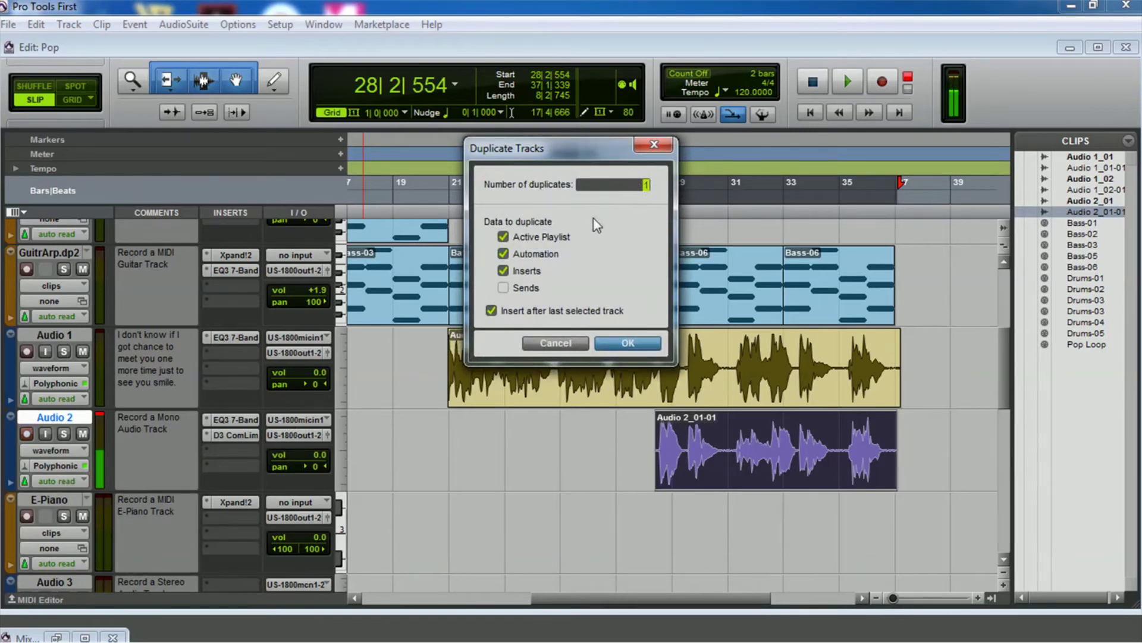
{"action": "left_click", "coordinate": [504, 237]}
{"action": "left_click", "coordinate": [644, 344]}
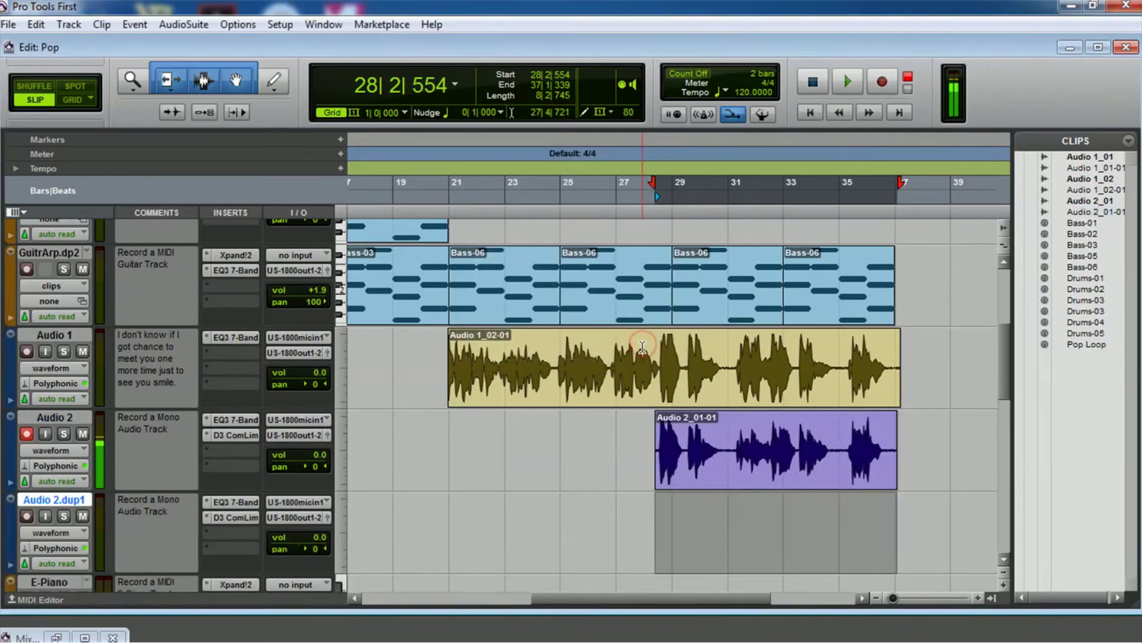
- Clear the timeline selection and set the start point to 27|4|487, just ahead of the Audio 2 clip
{"action": "scroll", "coordinate": [380, 447], "scroll_direction": "down", "scroll_amount": 1}
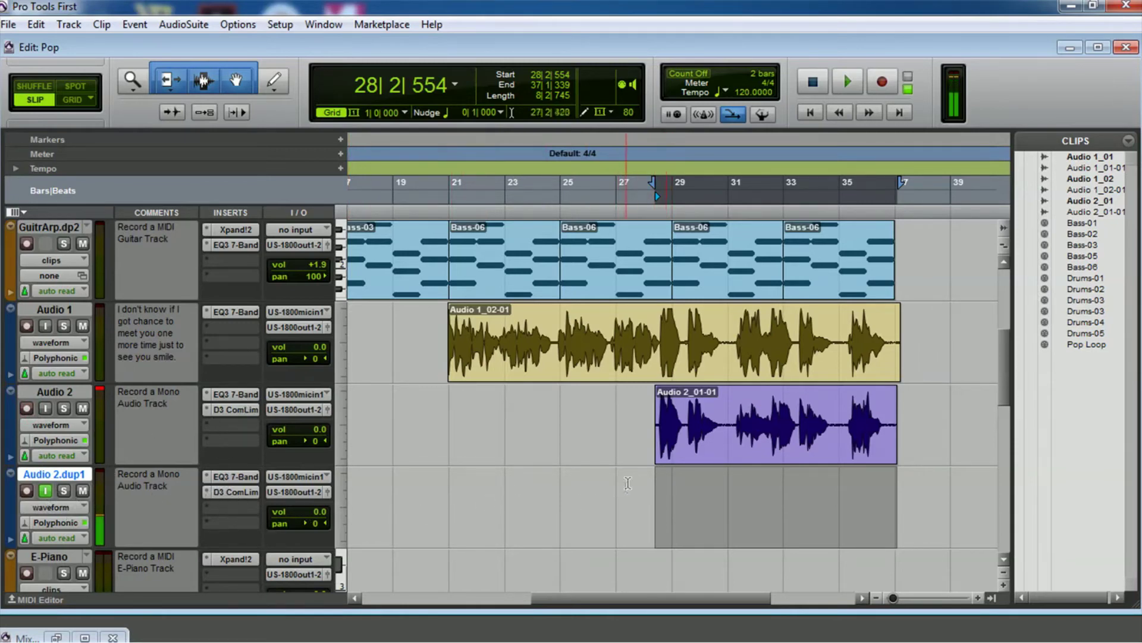
{"action": "left_click", "coordinate": [634, 464]}
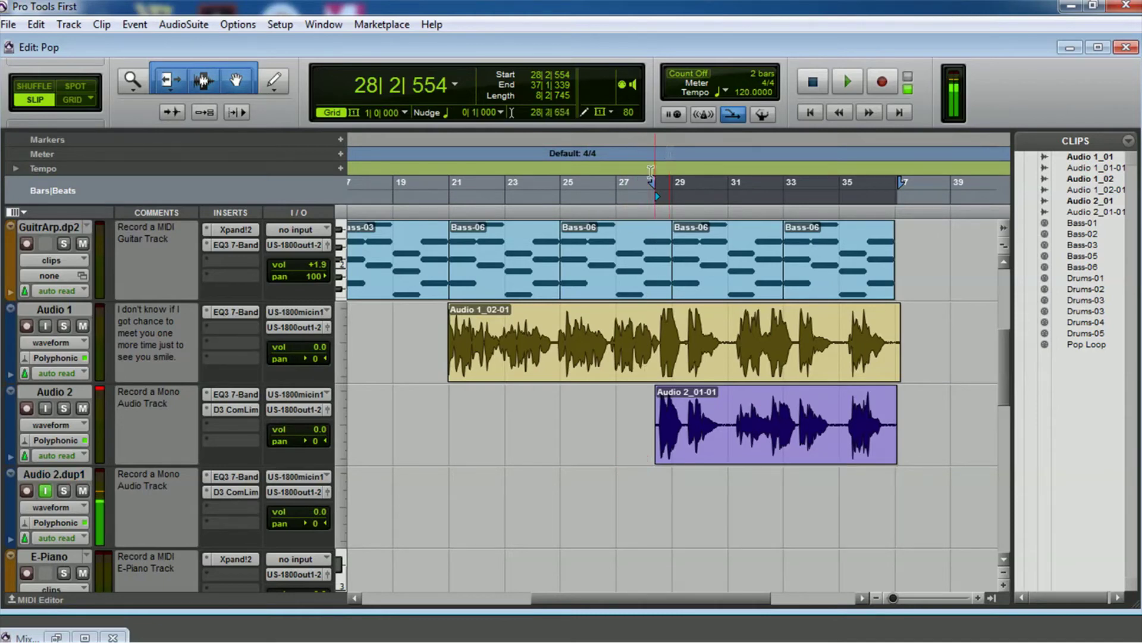
{"action": "left_click", "coordinate": [641, 198]}
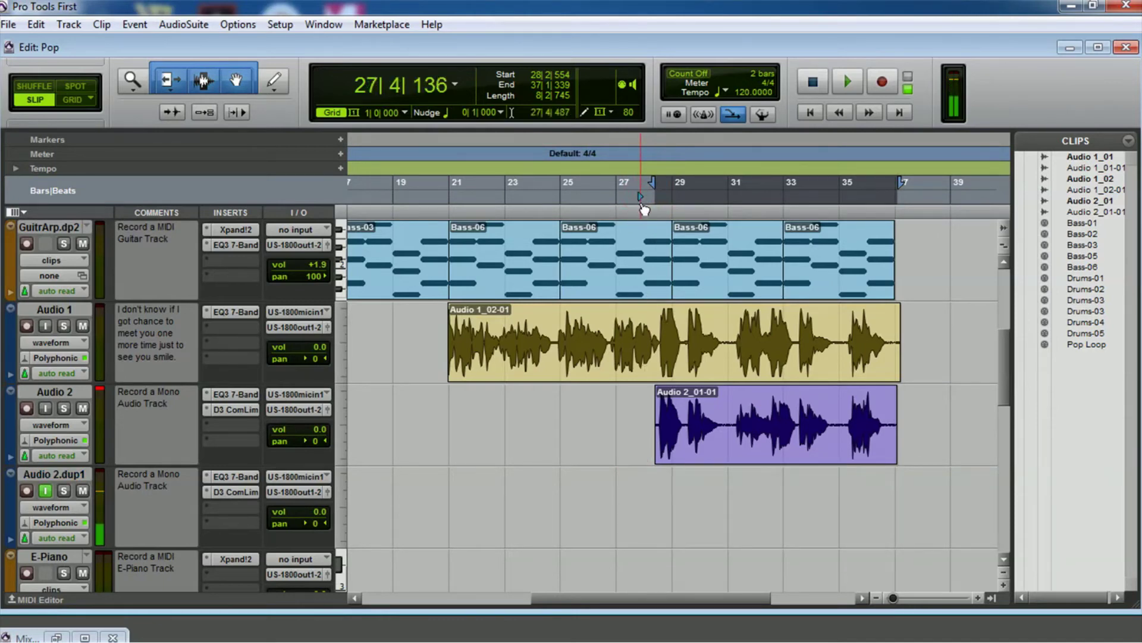
{"action": "left_click", "coordinate": [641, 189]}
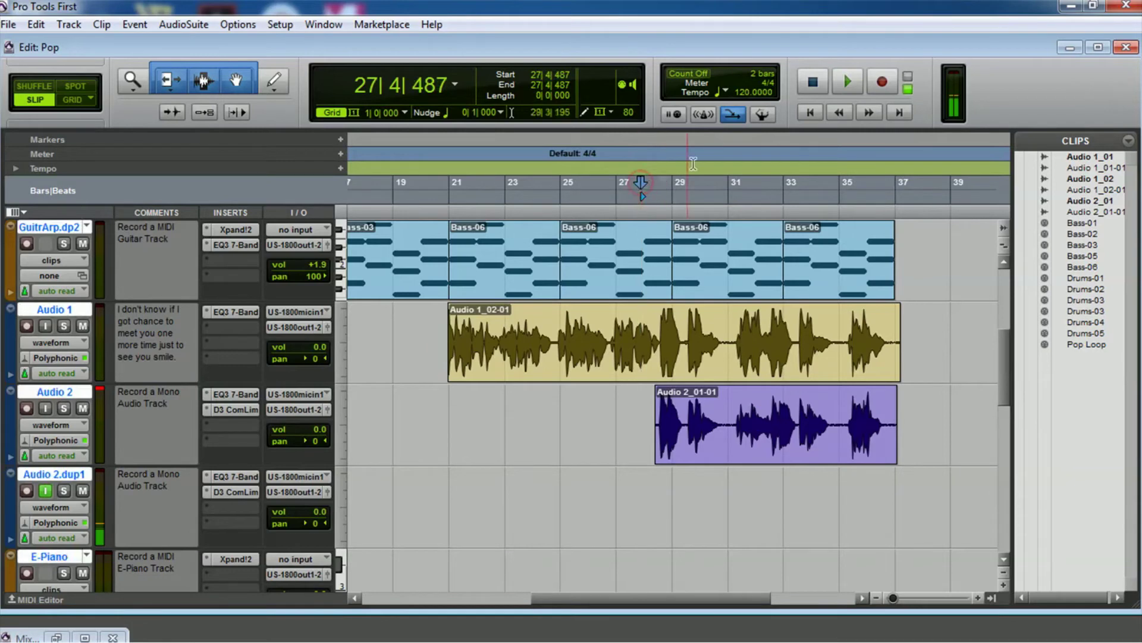
- Record-enable Audio 2.dup1 and record another vocal take on it from 27|1|795 until bar 36
{"action": "left_click", "coordinate": [26, 490]}
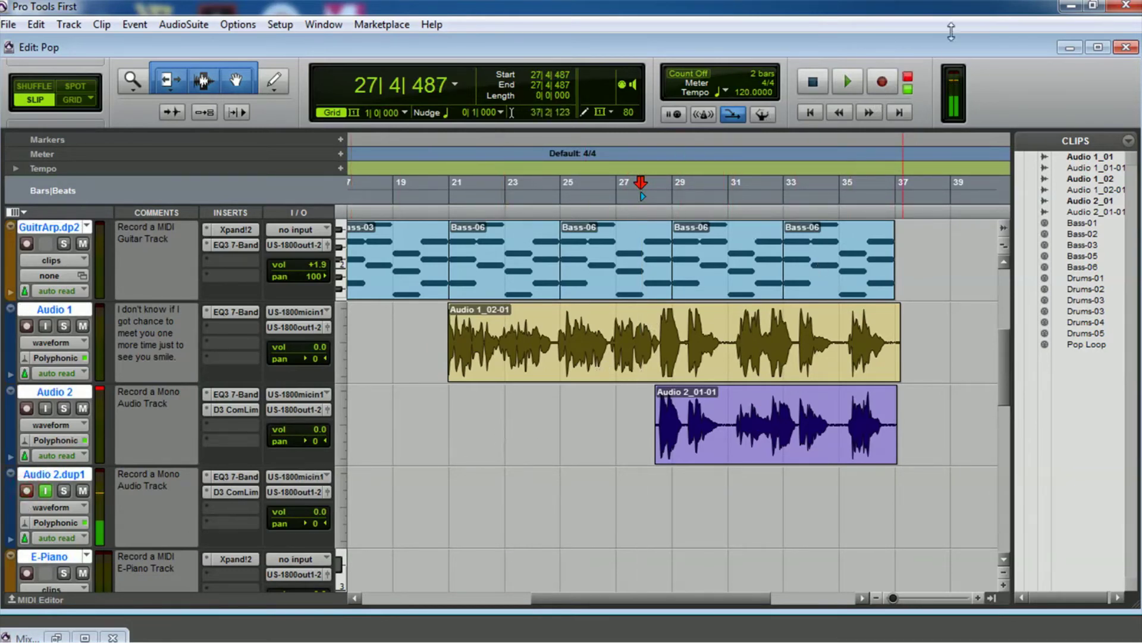
{"action": "left_click", "coordinate": [883, 82]}
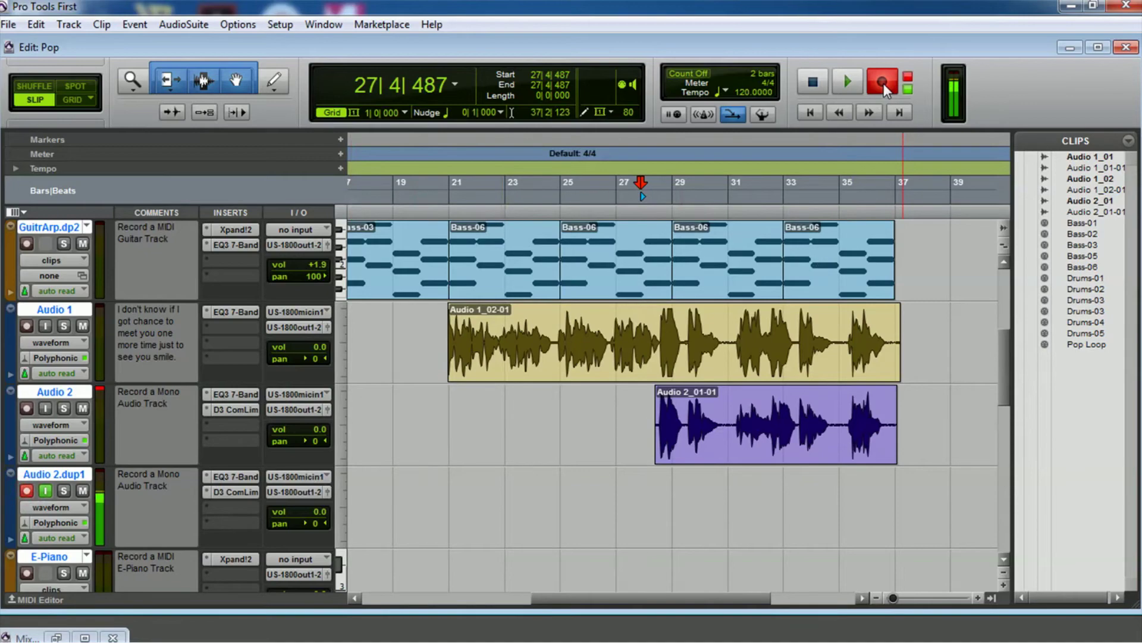
{"action": "left_click", "coordinate": [847, 83]}
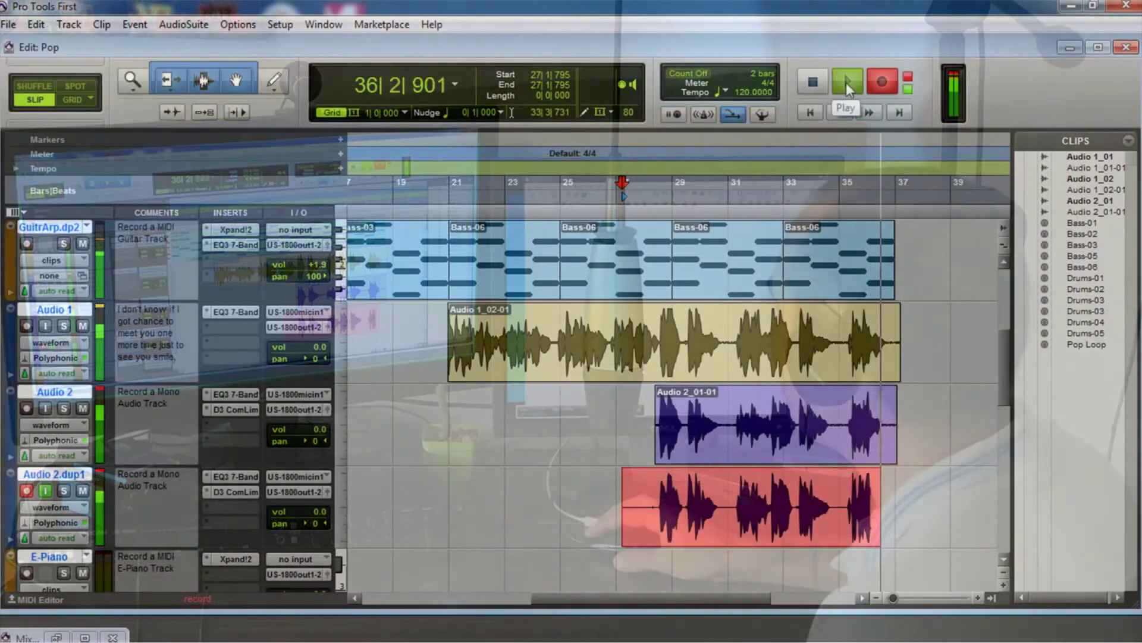
{"action": "left_click", "coordinate": [813, 82]}
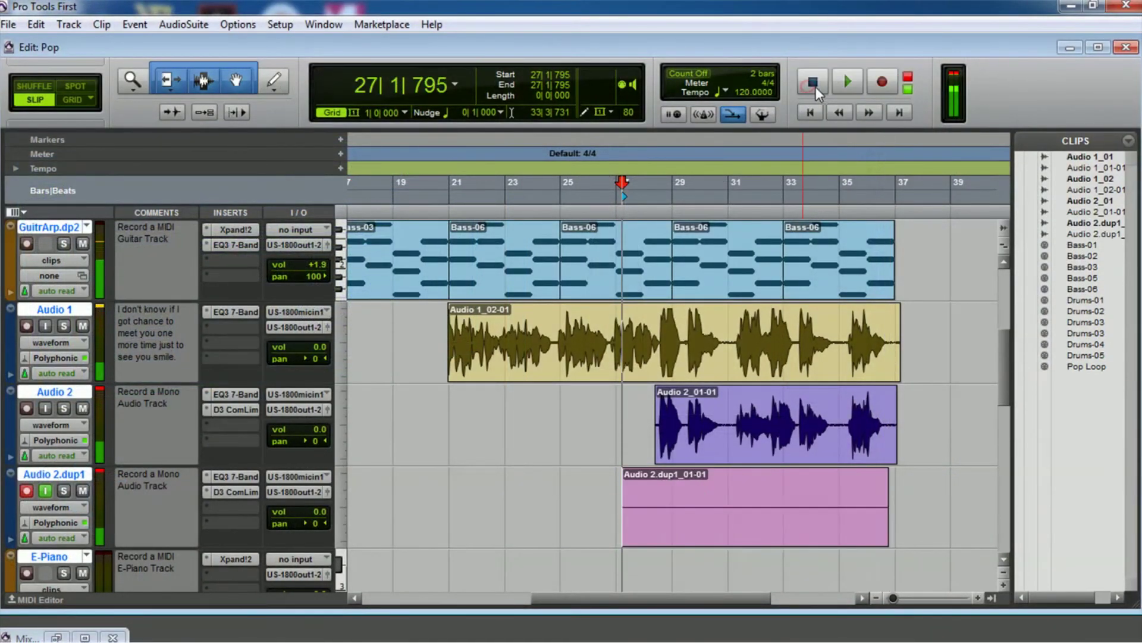
- Trim the silent start of the Audio 2.dup1 clip to about 28|2|671, close to the Audio 2 clip's start
{"action": "left_click", "coordinate": [627, 503]}
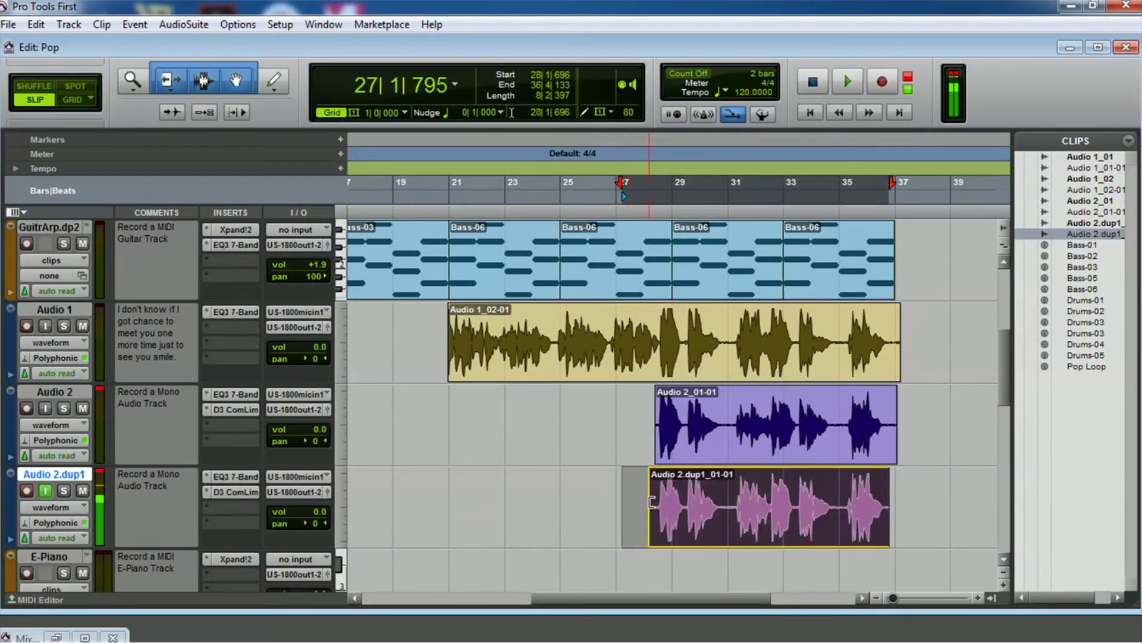
{"action": "left_click_drag", "start_coordinate": [655, 502], "coordinate": [660, 501]}
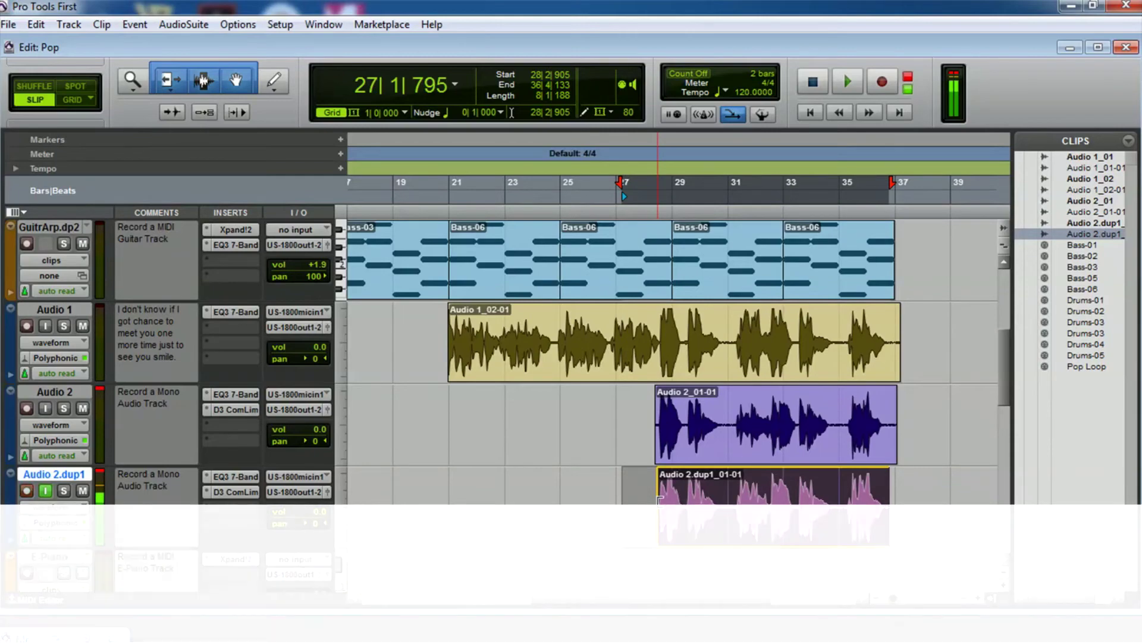
{"action": "scroll", "coordinate": [432, 479], "scroll_direction": "down", "scroll_amount": 2}
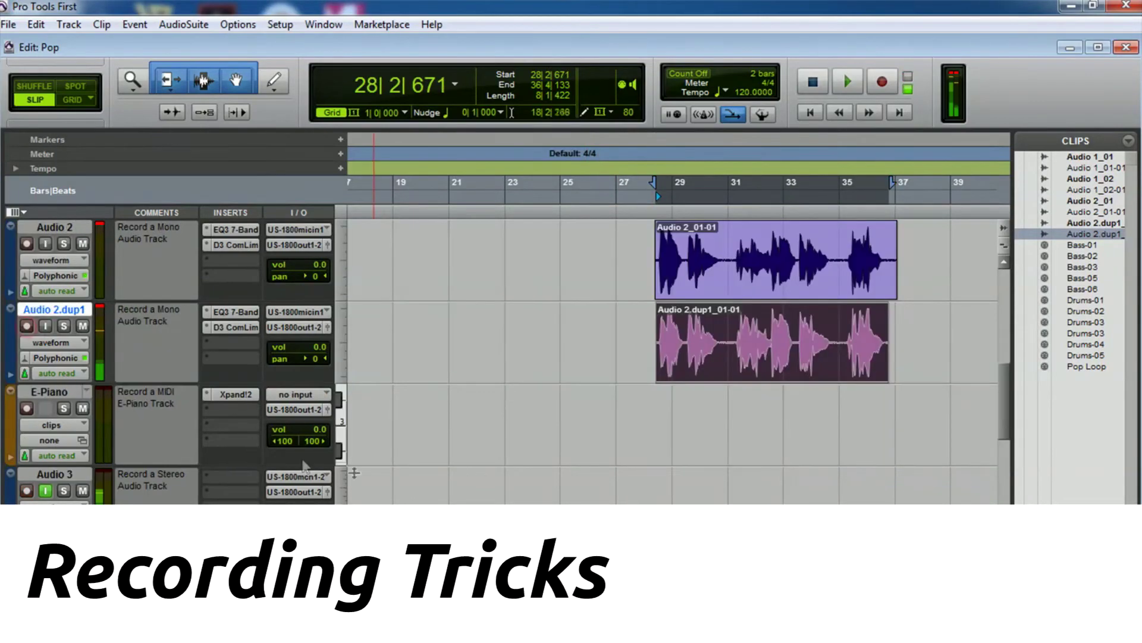
{"action": "scroll", "coordinate": [433, 480], "scroll_direction": "up", "scroll_amount": 2}
{"action": "scroll", "coordinate": [432, 480], "scroll_direction": "down", "scroll_amount": 1}
{"action": "scroll", "coordinate": [433, 480], "scroll_direction": "up", "scroll_amount": 2}
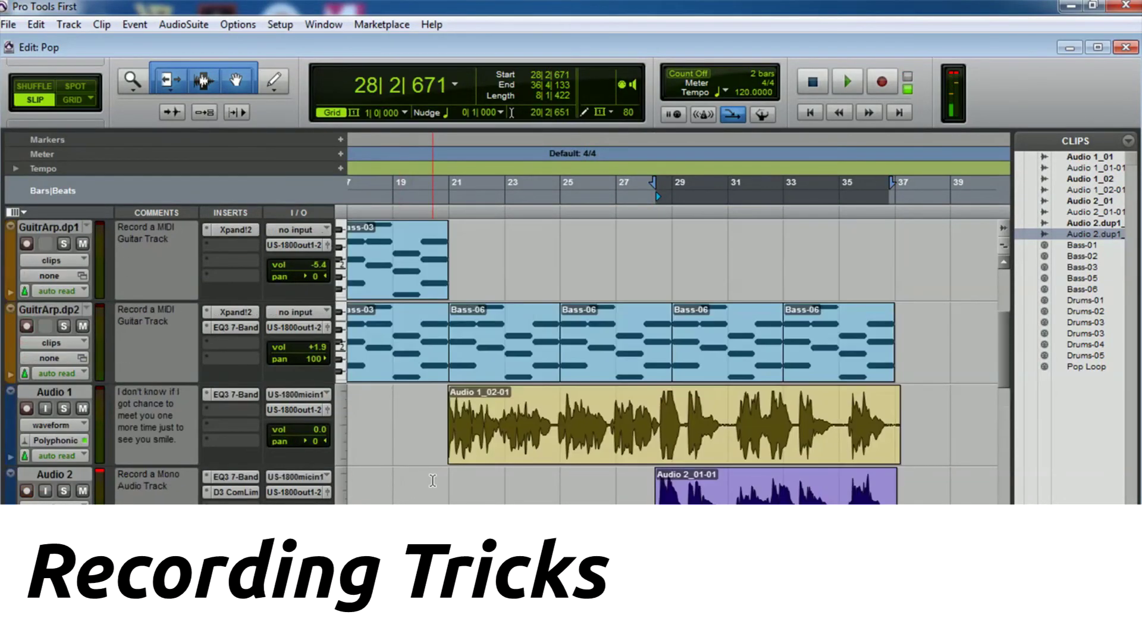
{"action": "scroll", "coordinate": [264, 568], "scroll_direction": "down", "scroll_amount": 1}
{"action": "scroll", "coordinate": [264, 568], "scroll_direction": "up", "scroll_amount": 1}
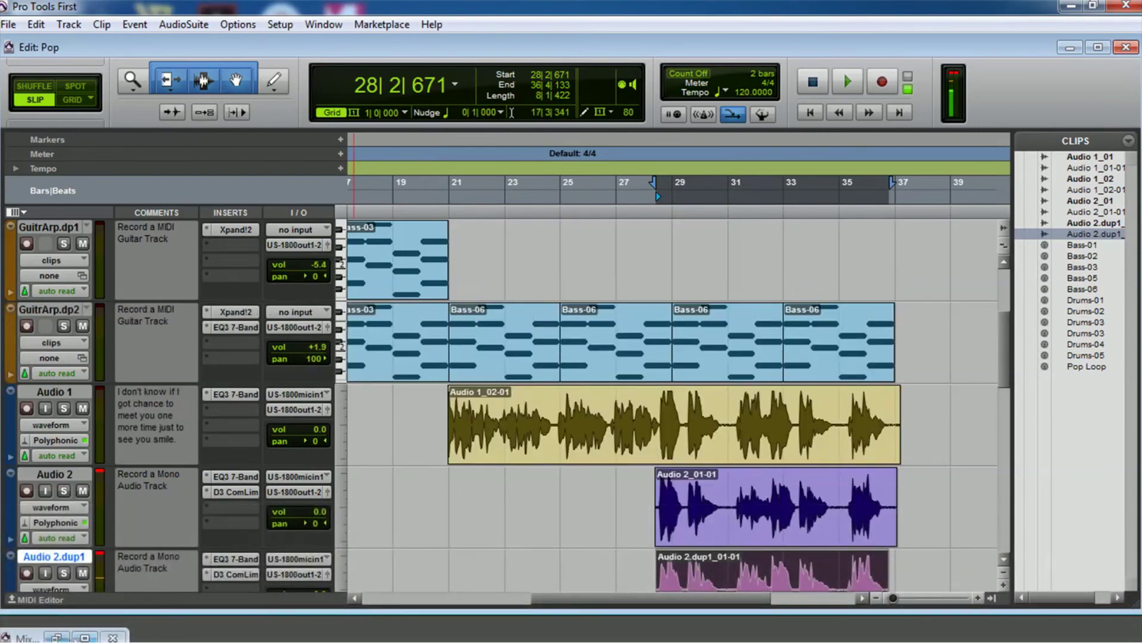
- Pan the duplicated Audio 2 channel fully right to 100 in the Mix window
{"action": "left_click", "coordinate": [56, 638]}
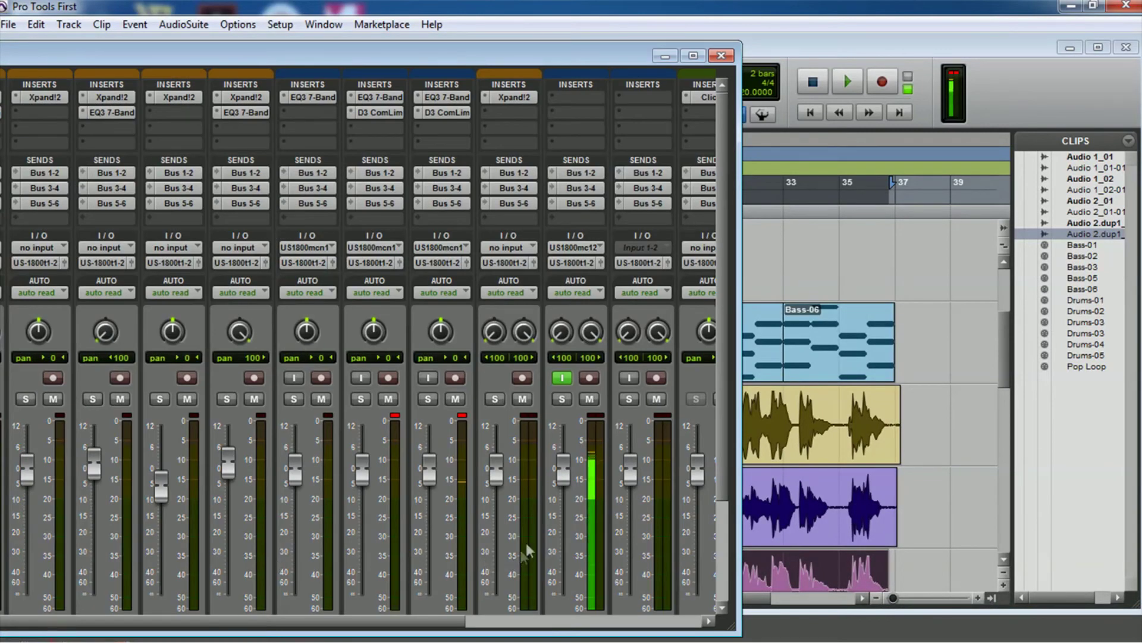
{"action": "scroll", "coordinate": [428, 451], "scroll_direction": "down", "scroll_amount": 3}
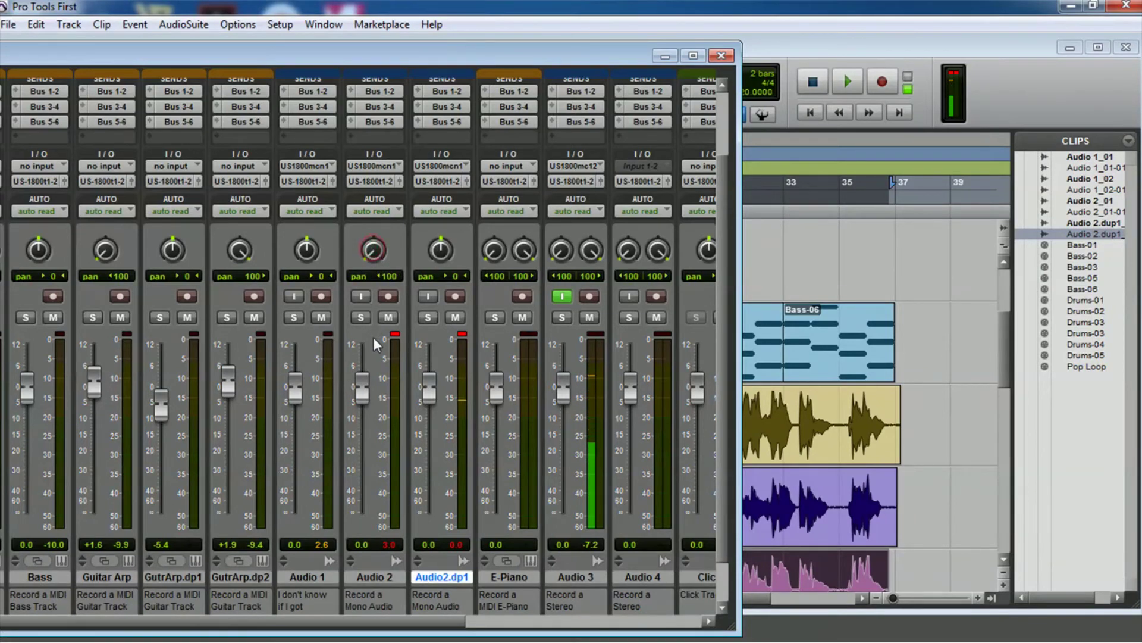
{"action": "left_click_drag", "start_coordinate": [448, 255], "coordinate": [436, 178]}
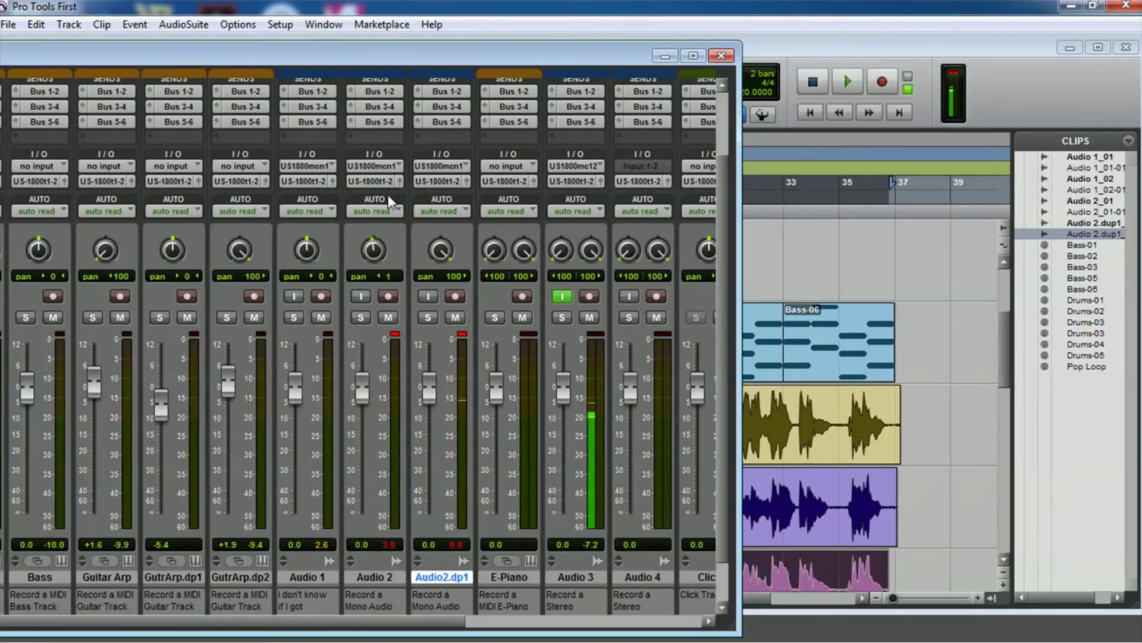
- Bring the duplicated Audio 2 channel's pan back to centre, move the Mix window lower and return to the Edit window
{"action": "left_click_drag", "start_coordinate": [440, 299], "coordinate": [442, 316]}
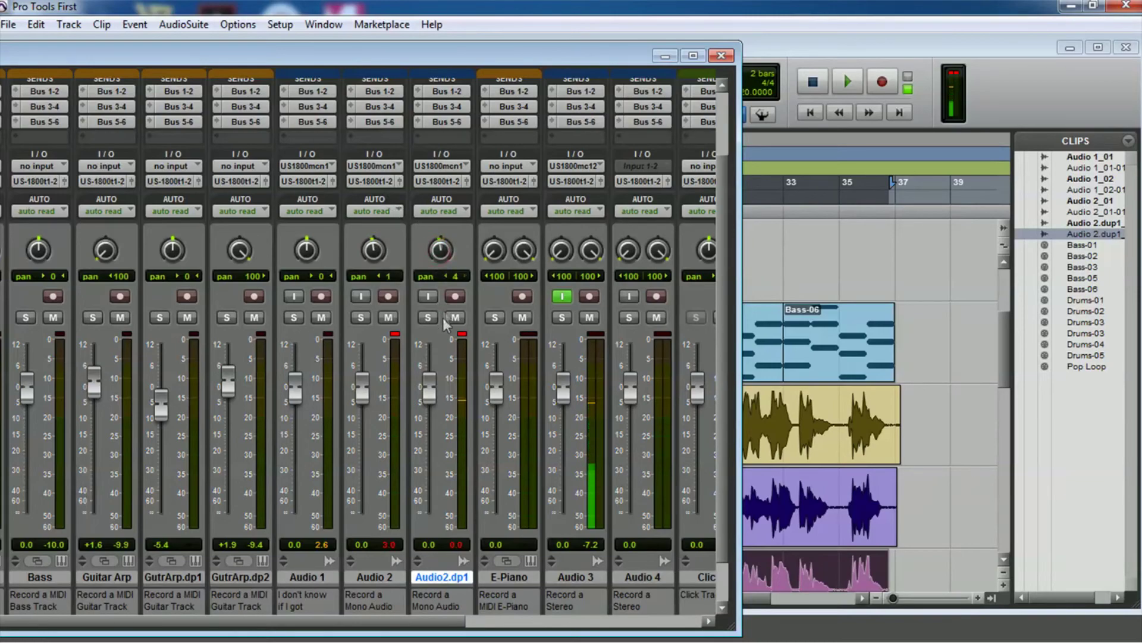
{"action": "left_click_drag", "start_coordinate": [524, 43], "coordinate": [480, 134]}
{"action": "left_click", "coordinate": [860, 265]}
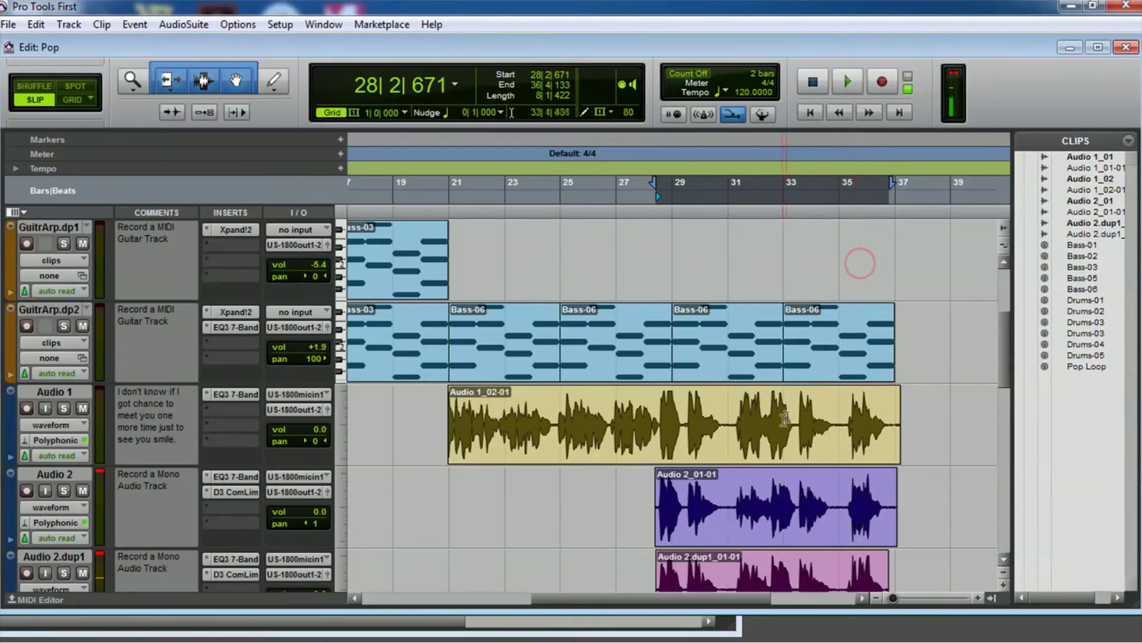
- Select the whole Audio 2 clip, set playback to Loop mode and start looping that range
{"action": "double_click", "coordinate": [745, 510]}
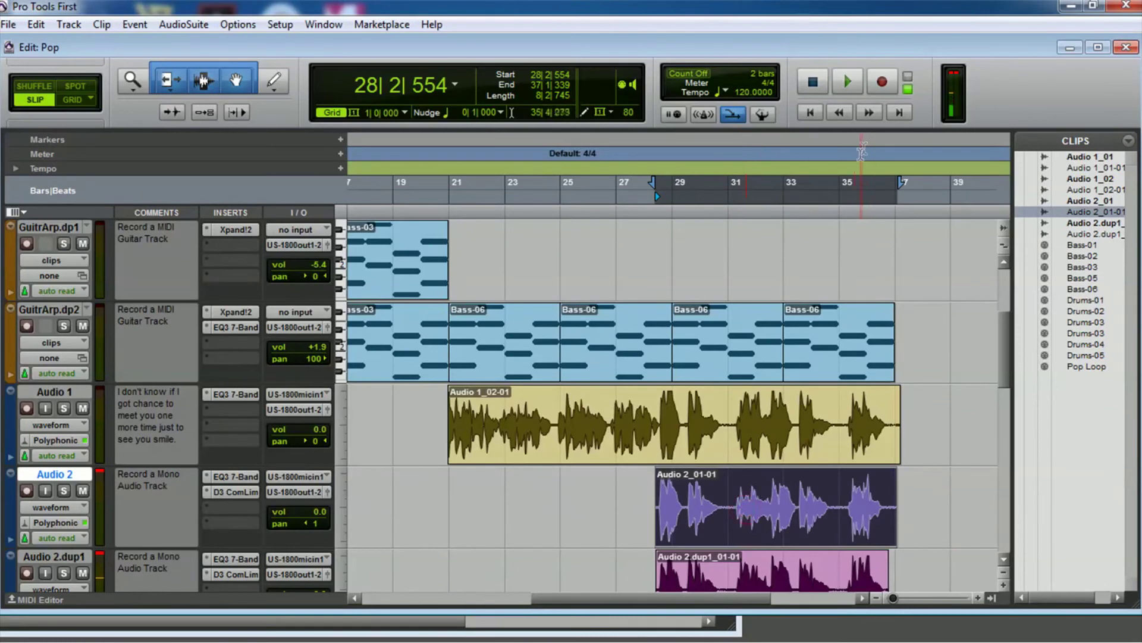
{"action": "right_click", "coordinate": [852, 91]}
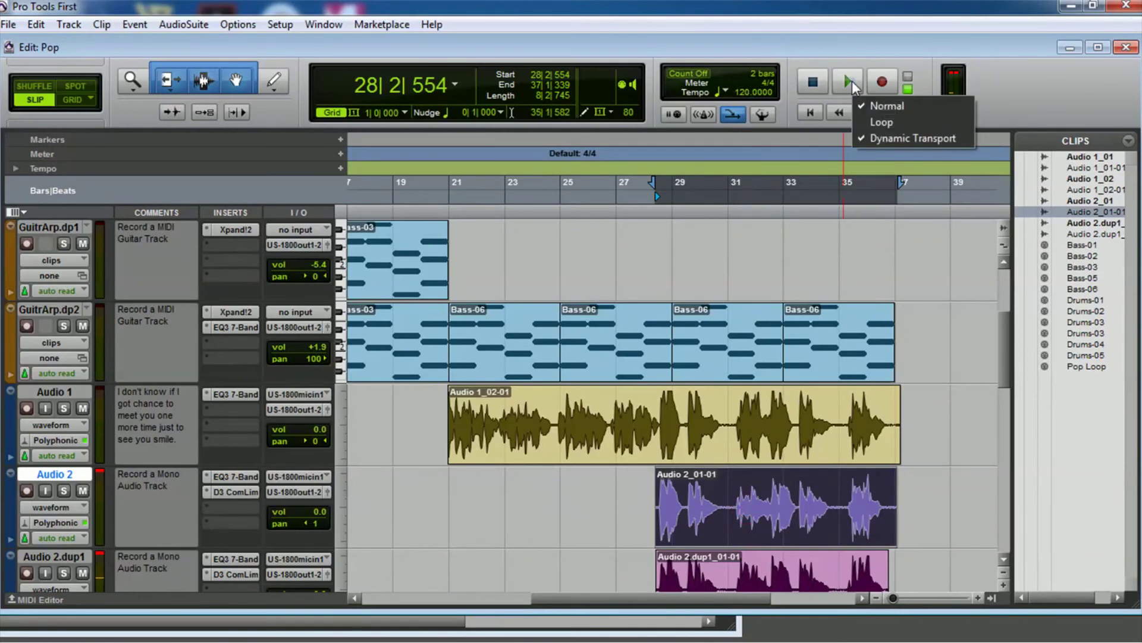
{"action": "left_click", "coordinate": [884, 124]}
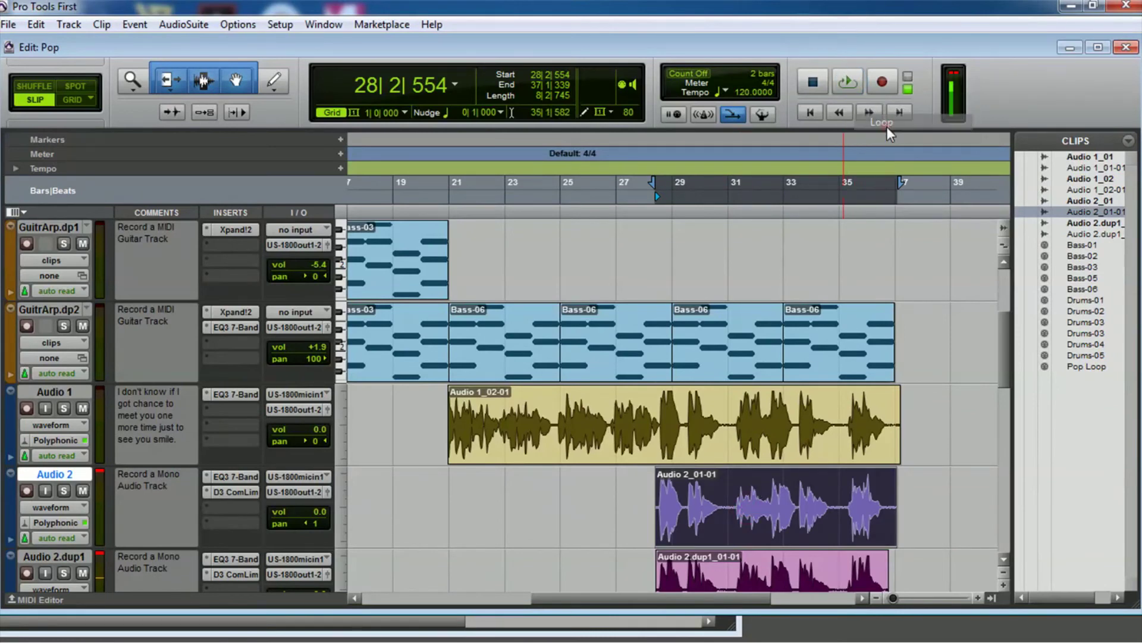
{"action": "left_click", "coordinate": [850, 83]}
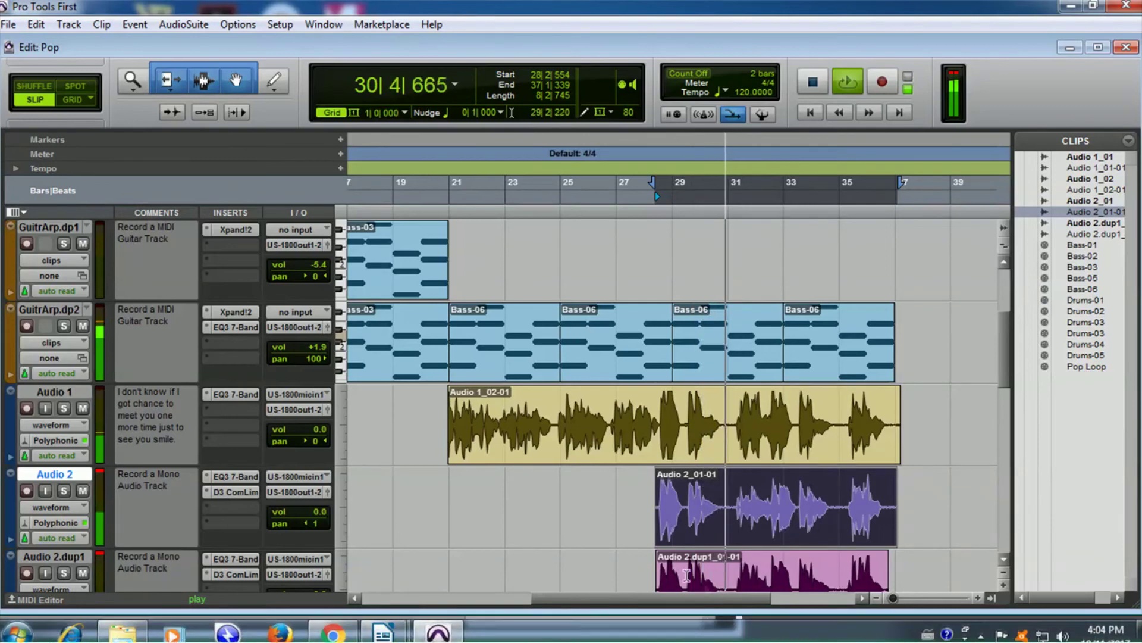
- In the Mix window, clear the clip indicators and lower Audio 2 to -15.3, its duplicate to -15.8 and Audio 1 to -8.6
{"action": "key", "text": "ctrl+equal"}
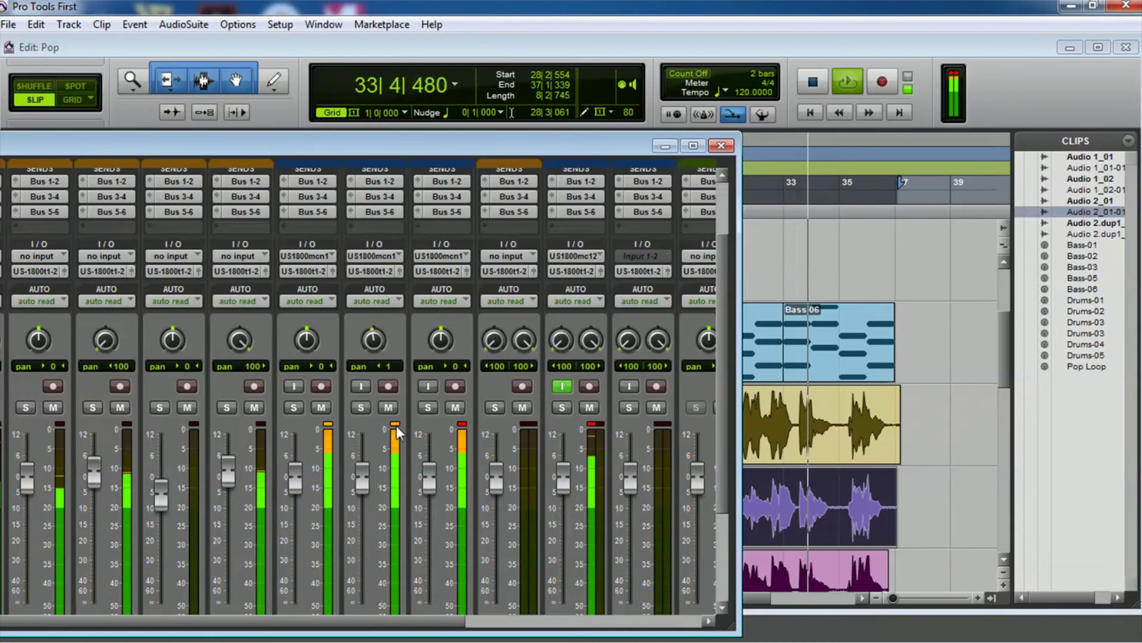
{"action": "left_click", "coordinate": [462, 423]}
{"action": "left_click_drag", "start_coordinate": [357, 476], "coordinate": [362, 500]}
{"action": "left_click_drag", "start_coordinate": [433, 482], "coordinate": [364, 508]}
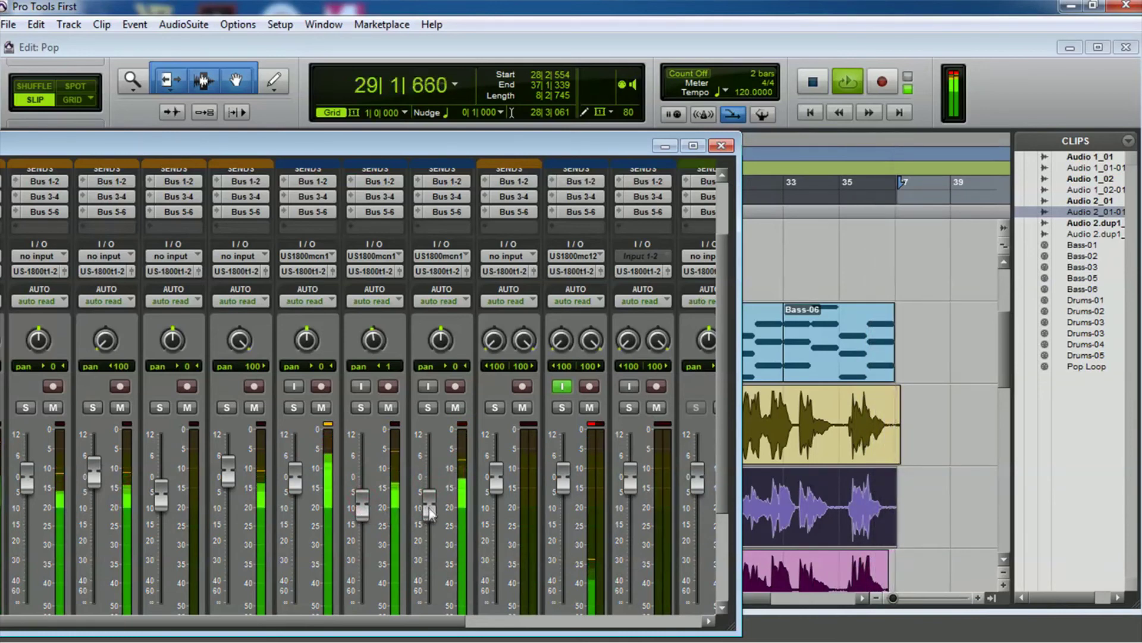
{"action": "left_click_drag", "start_coordinate": [298, 487], "coordinate": [296, 498]}
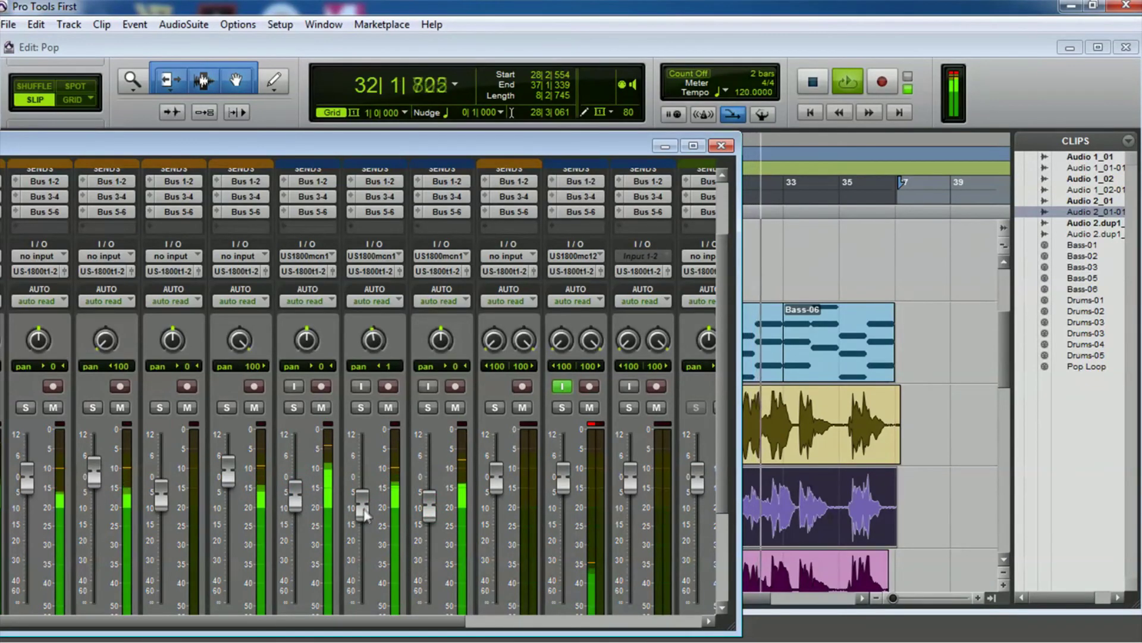
- Pan Audio 2 fully left to 100 and its duplicate fully right to 100, and return to the Edit window
{"action": "left_click_drag", "start_coordinate": [373, 342], "coordinate": [379, 422]}
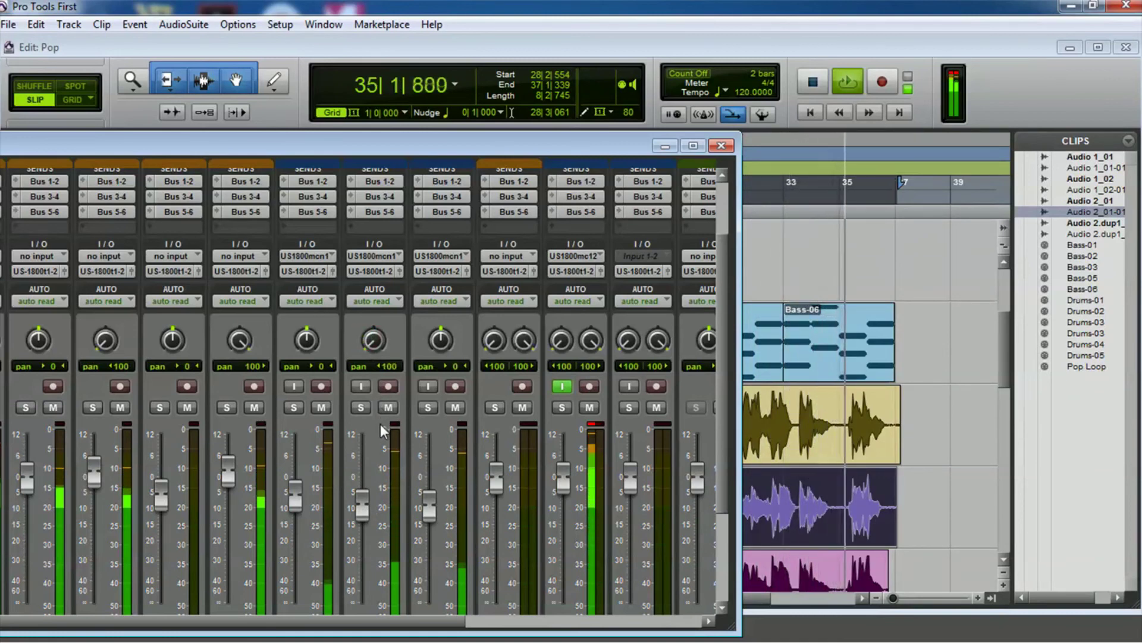
{"action": "left_click_drag", "start_coordinate": [444, 343], "coordinate": [433, 257]}
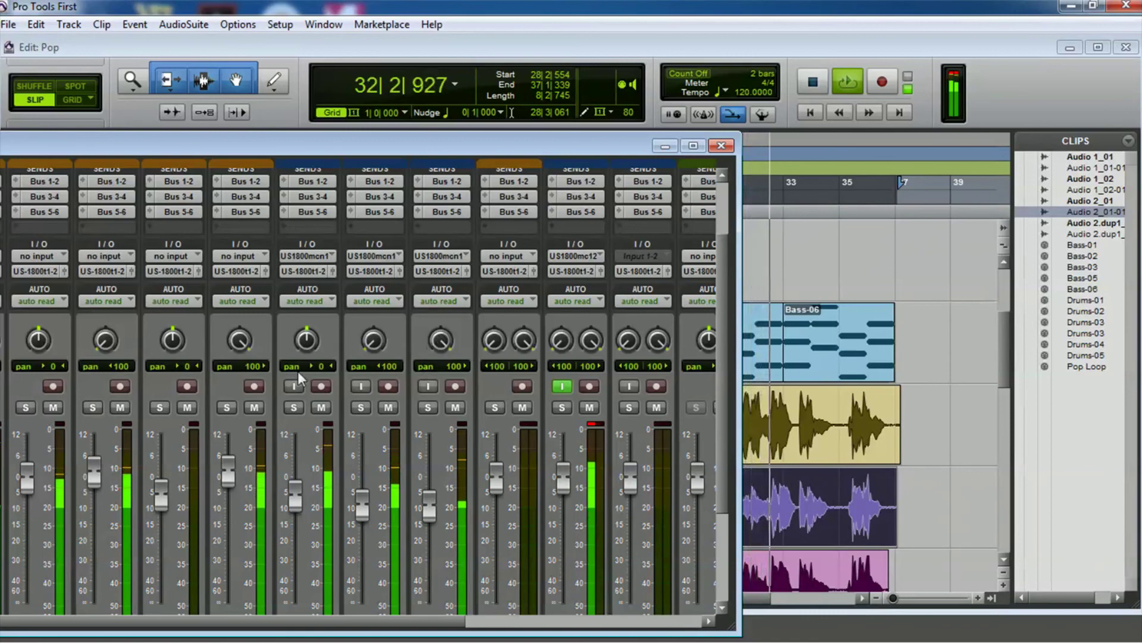
{"action": "key", "text": "ctrl+equal"}
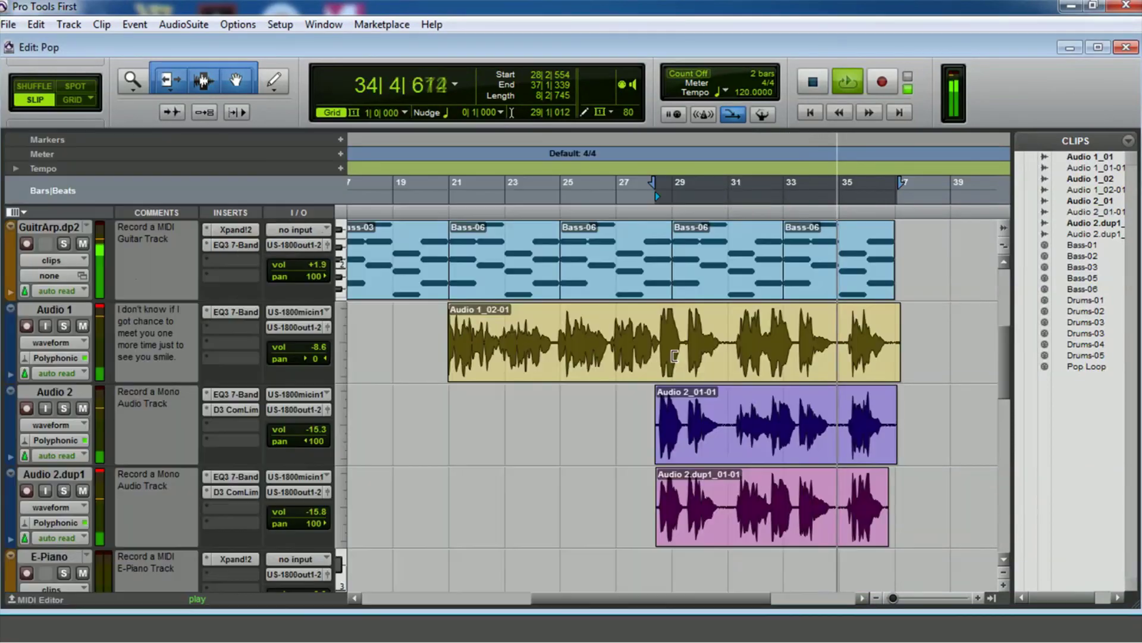
- Review the guitar and vocal tracks in the Edit window while the loop plays, and stop playback
{"action": "scroll", "coordinate": [673, 357], "scroll_direction": "up", "scroll_amount": 1}
{"action": "scroll", "coordinate": [673, 359], "scroll_direction": "down", "scroll_amount": 1}
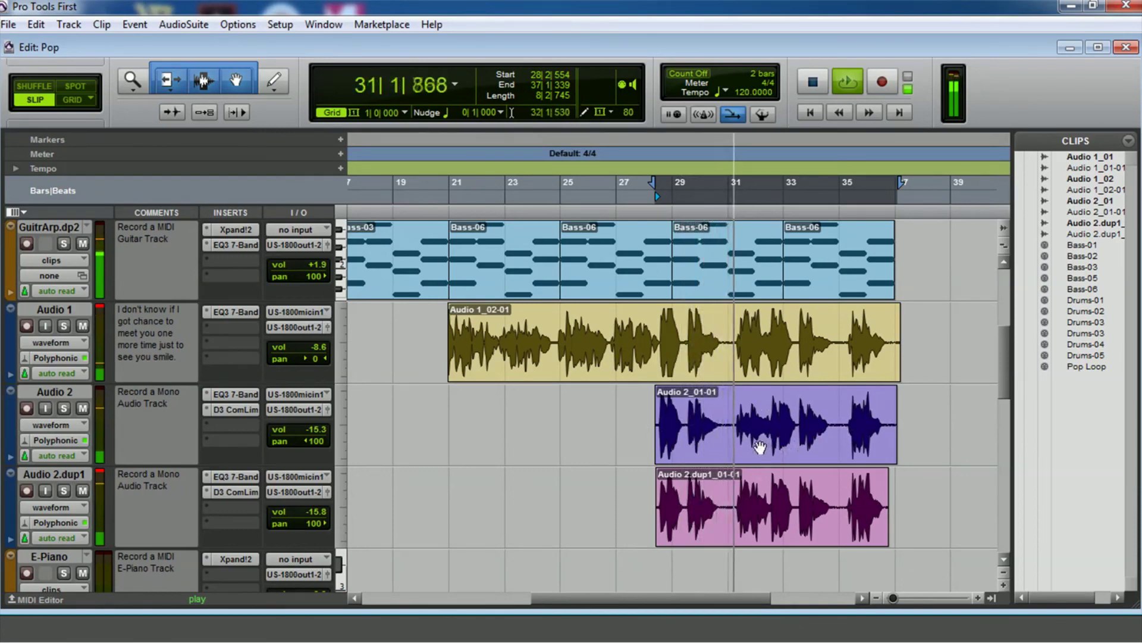
{"action": "scroll", "coordinate": [740, 446], "scroll_direction": "up", "scroll_amount": 8}
{"action": "scroll", "coordinate": [740, 447], "scroll_direction": "down", "scroll_amount": 4}
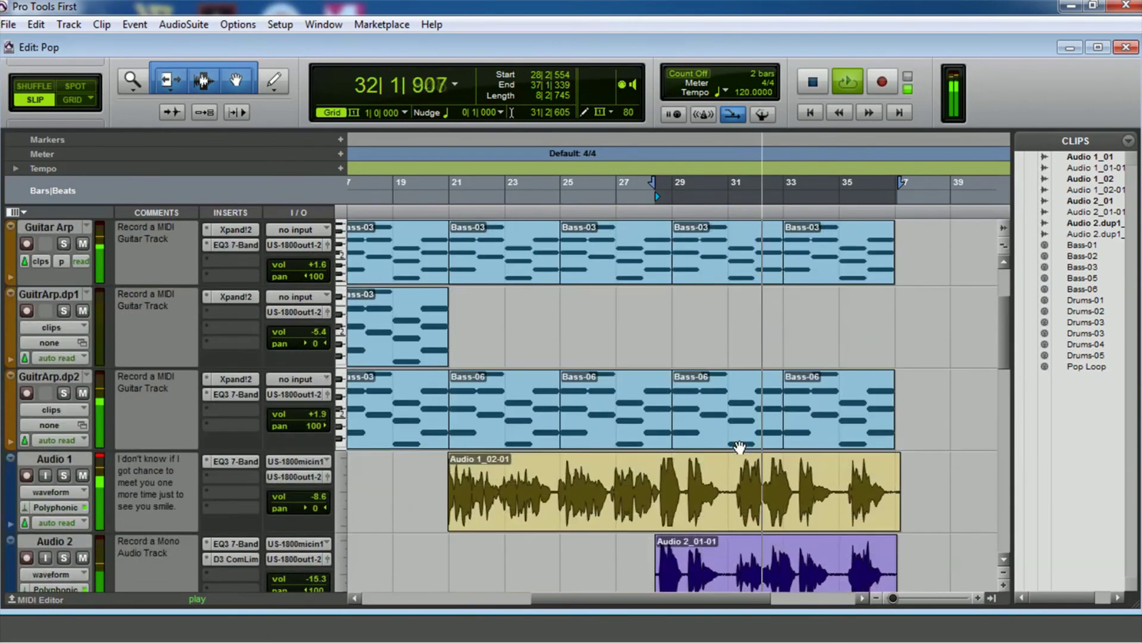
{"action": "scroll", "coordinate": [740, 448], "scroll_direction": "down", "scroll_amount": 2}
{"action": "scroll", "coordinate": [740, 448], "scroll_direction": "up", "scroll_amount": 1}
{"action": "scroll", "coordinate": [740, 447], "scroll_direction": "down", "scroll_amount": 1}
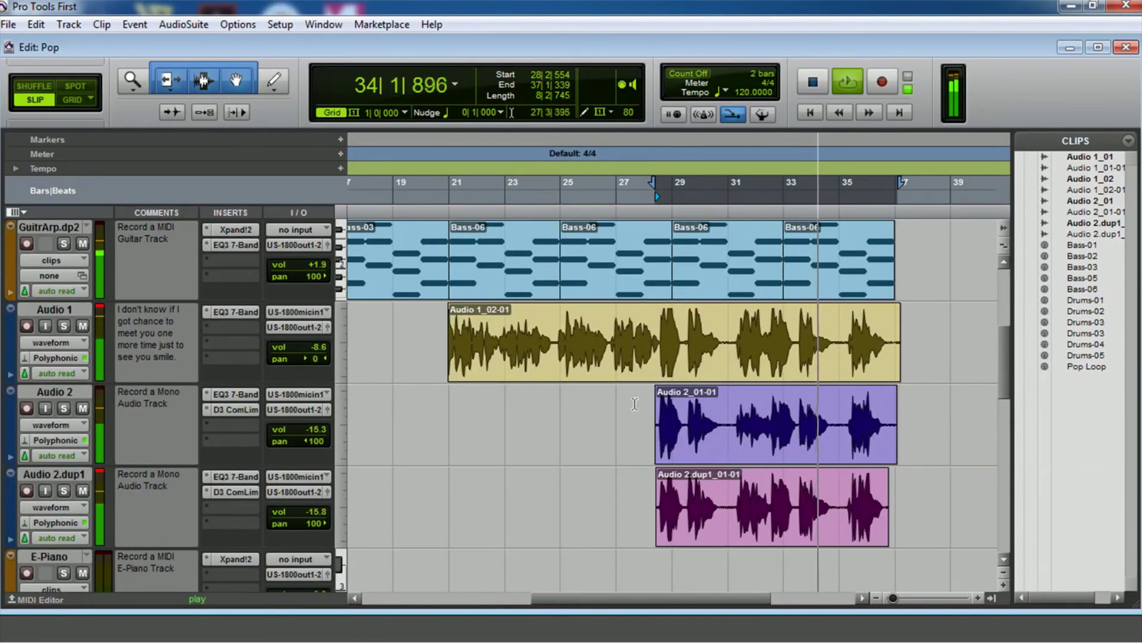
{"action": "left_click", "coordinate": [811, 82]}
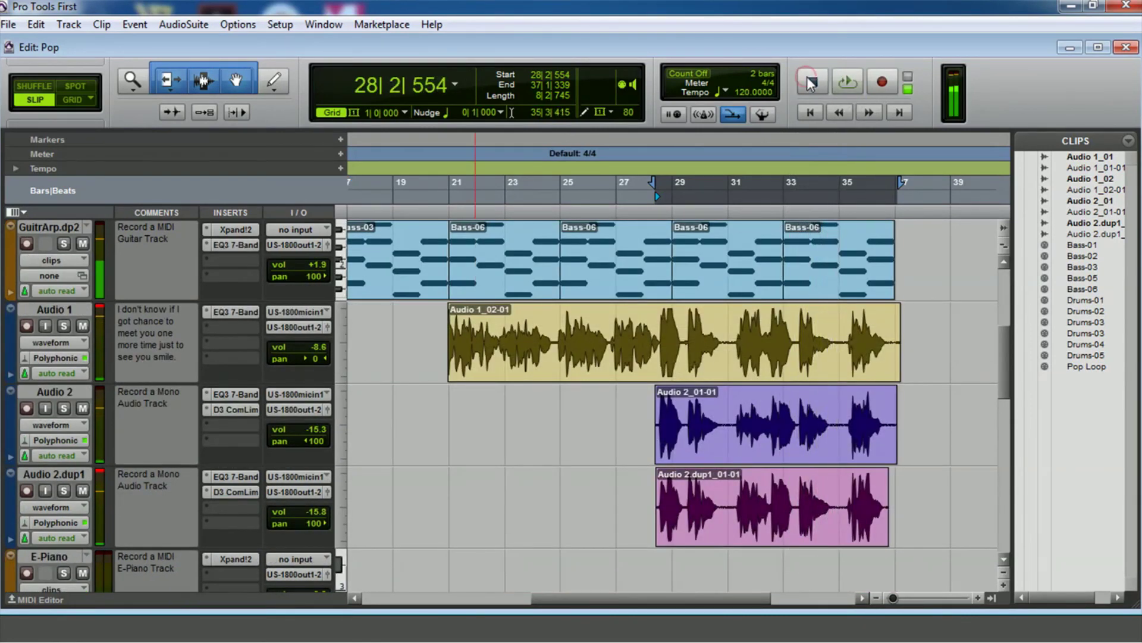